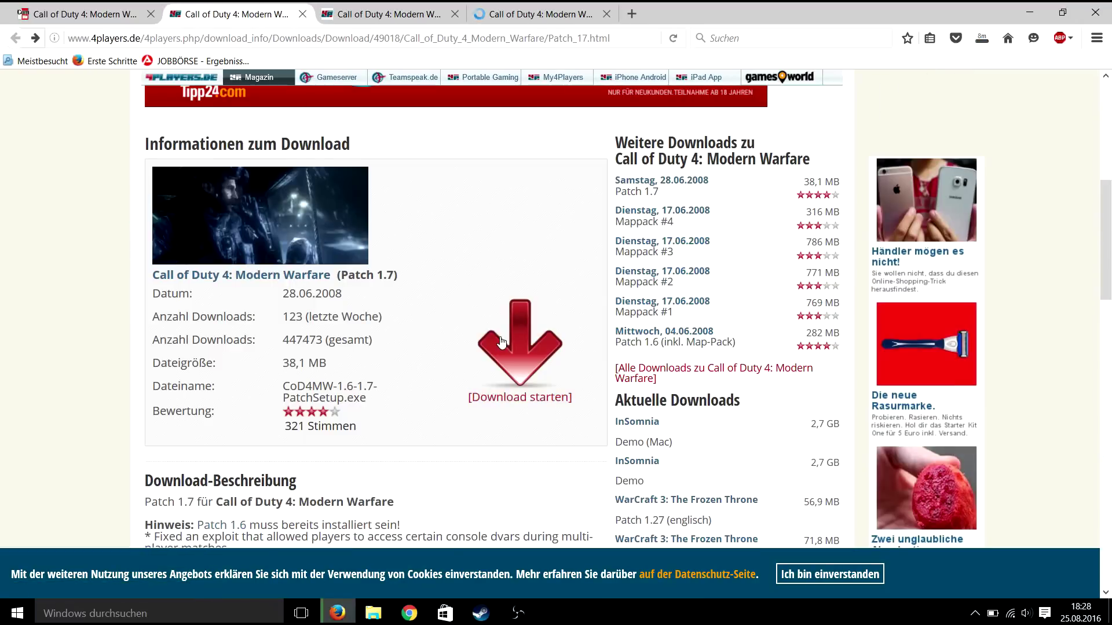
Save cod4mw_modtools_v1.zip and the Patch 1.6 setup from Computerbild's direct download
click(501, 343)
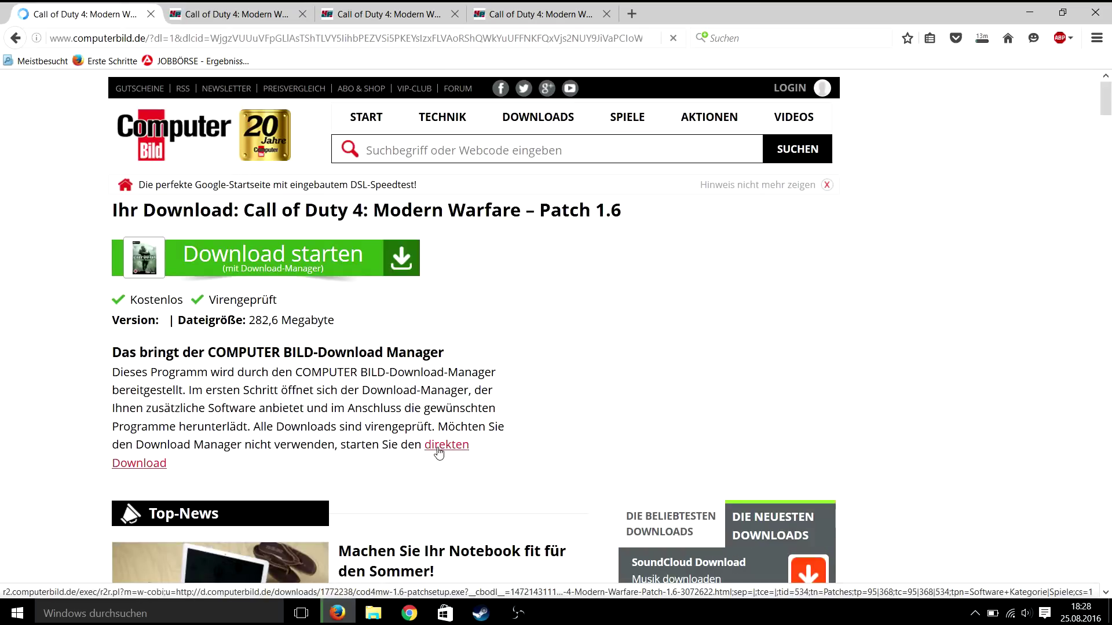
click(450, 453)
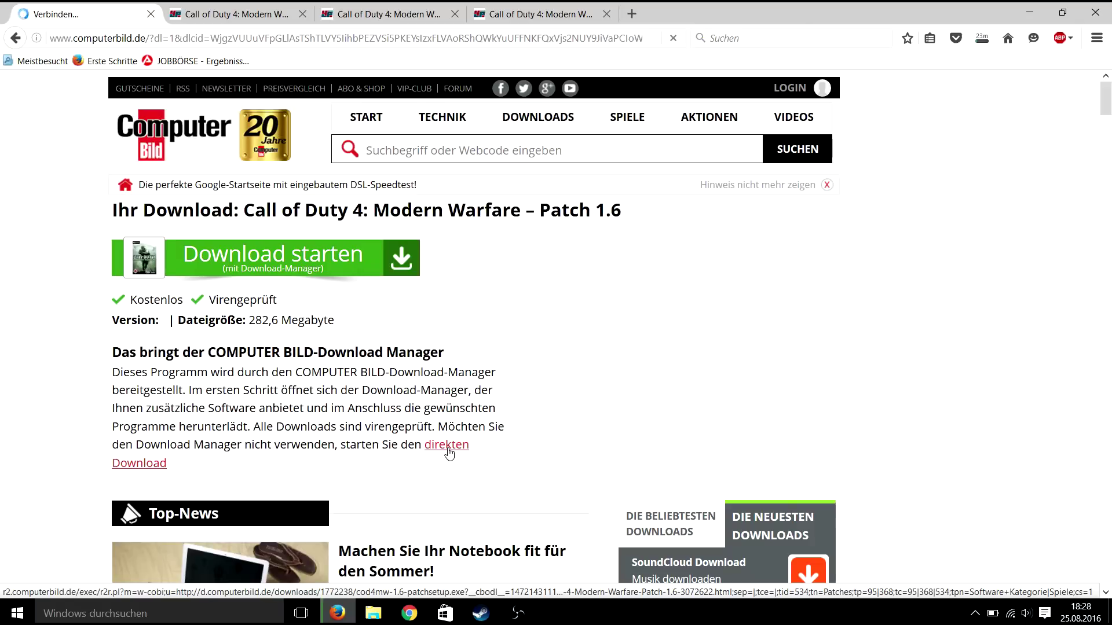
click(521, 306)
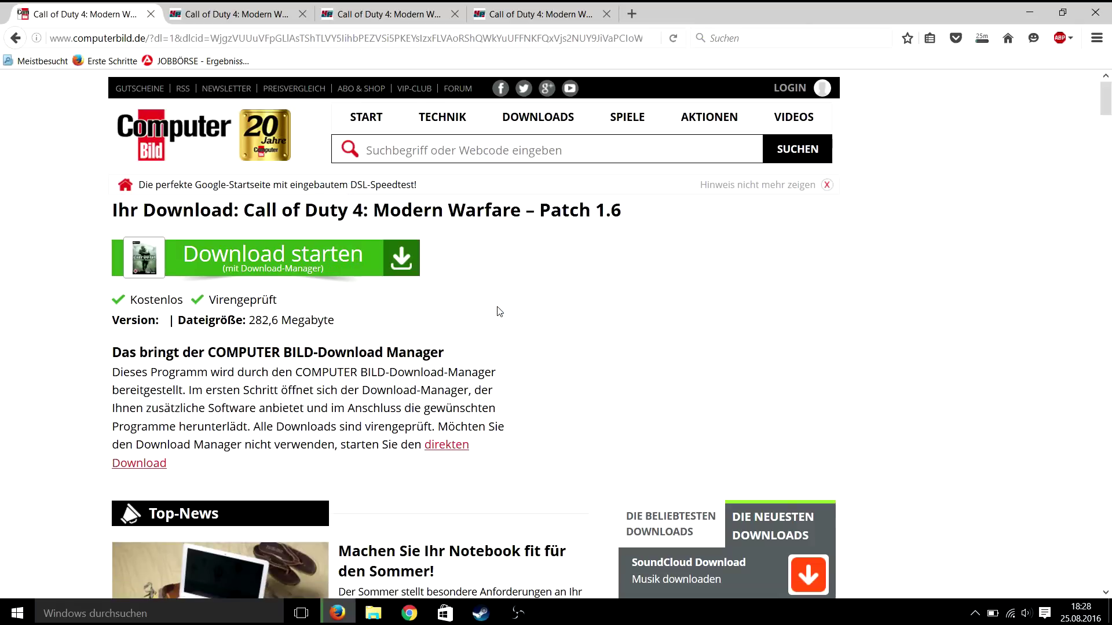
click(1030, 12)
Open the desktop cod4 folder and launch its setup.exe installer
drag(558, 354, 312, 235)
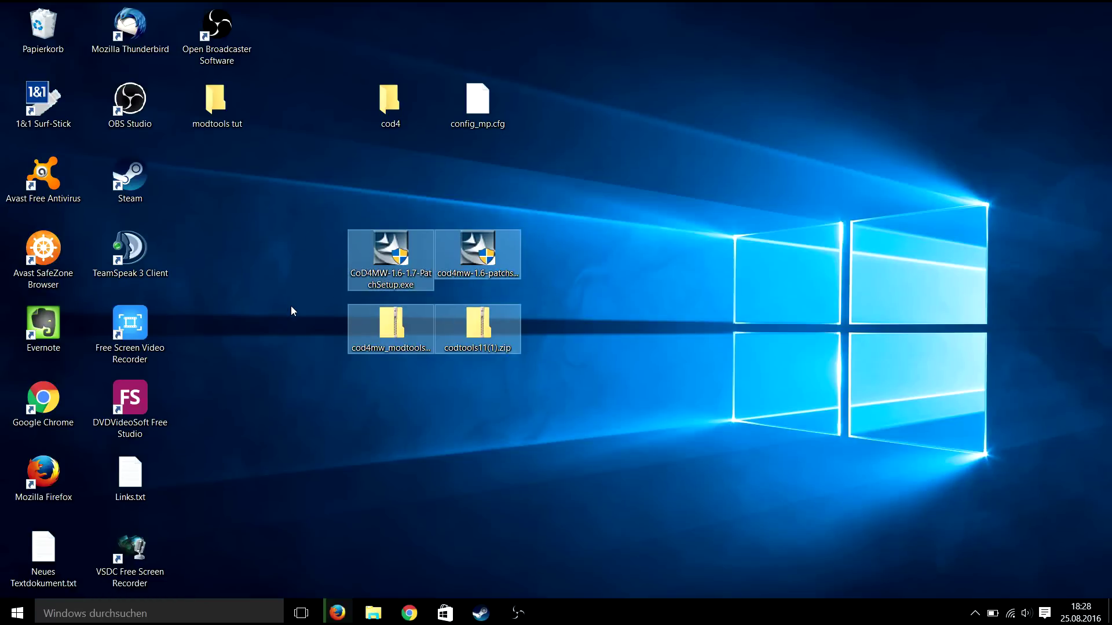
click(377, 182)
click(394, 102)
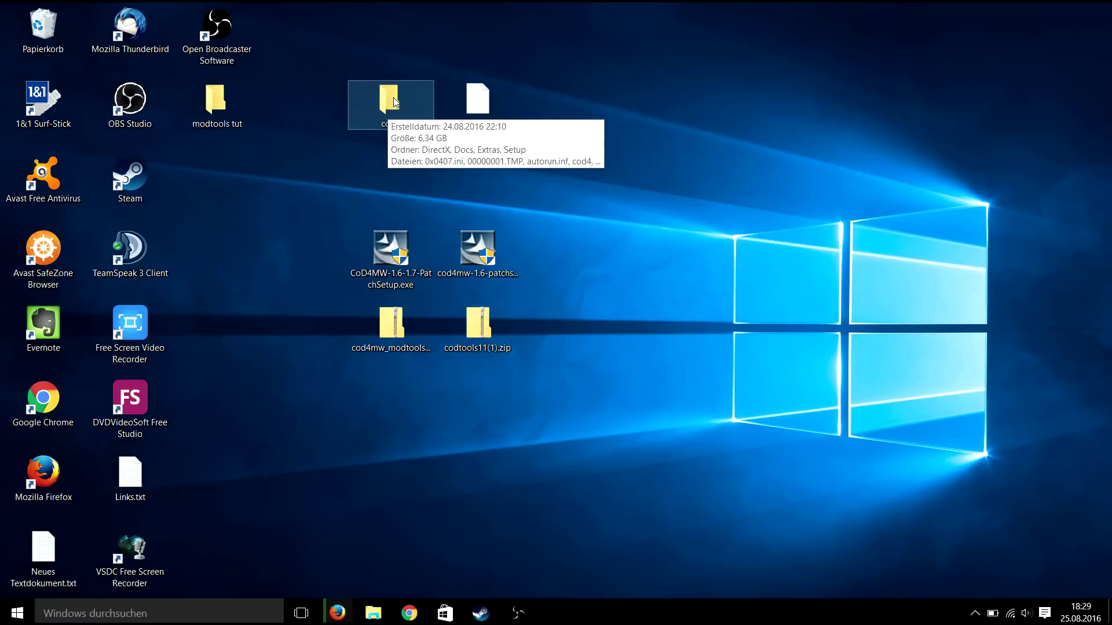
double_click(396, 102)
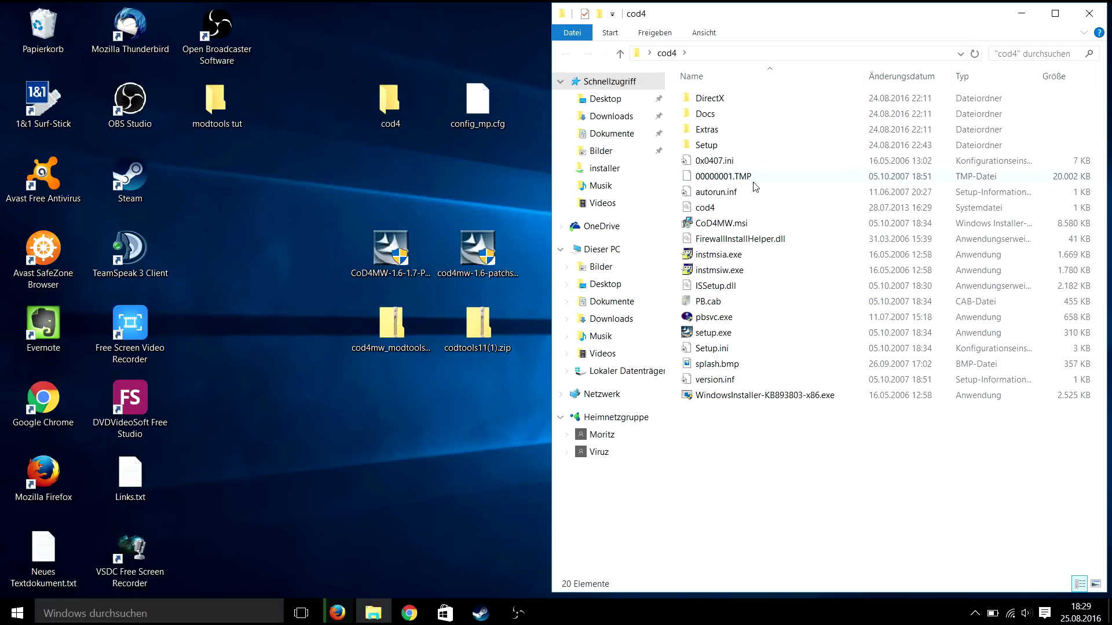
double_click(713, 333)
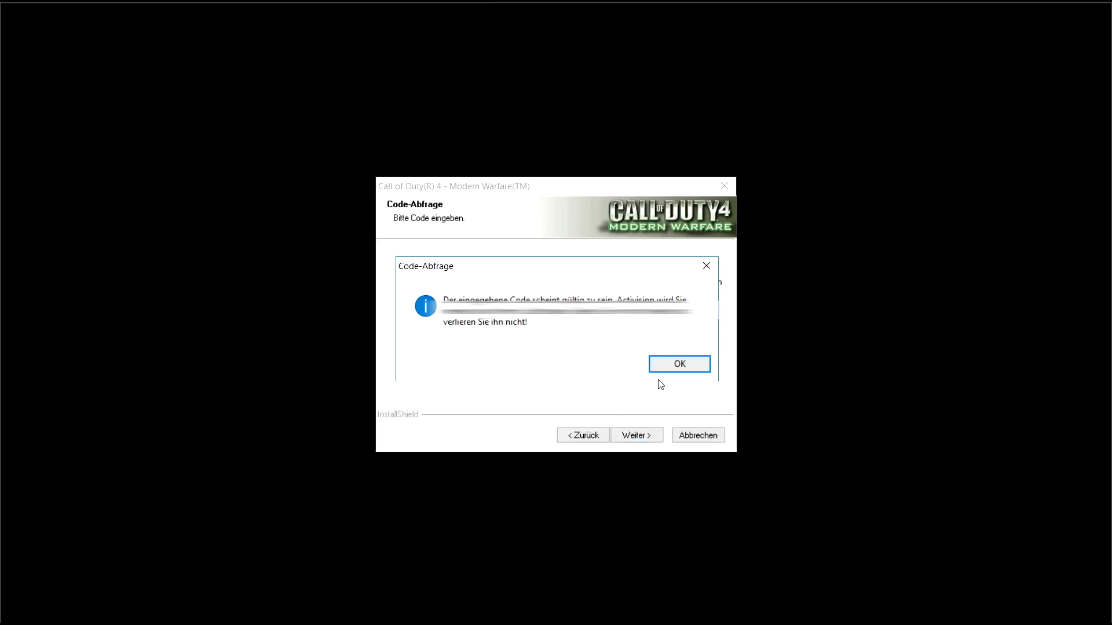
Accept the installation code, decline PunkBuster, and pass the licence and requirements pages
click(680, 365)
click(636, 434)
click(639, 356)
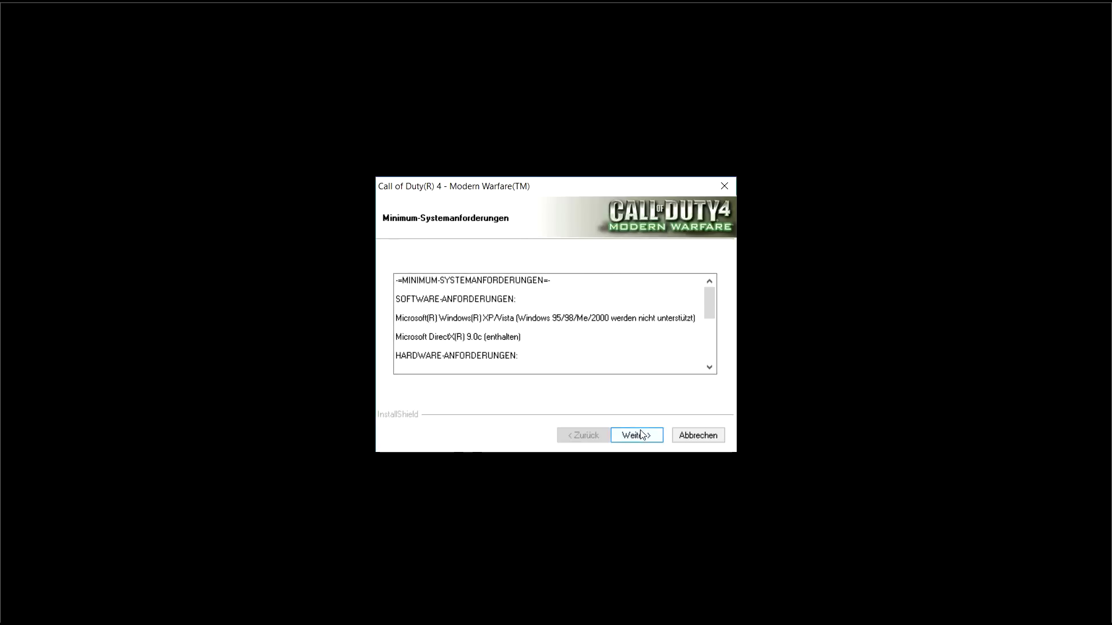
click(636, 435)
click(636, 435)
Set the install folder to C:\Call of Duty 4 and install, including DirectX
click(678, 386)
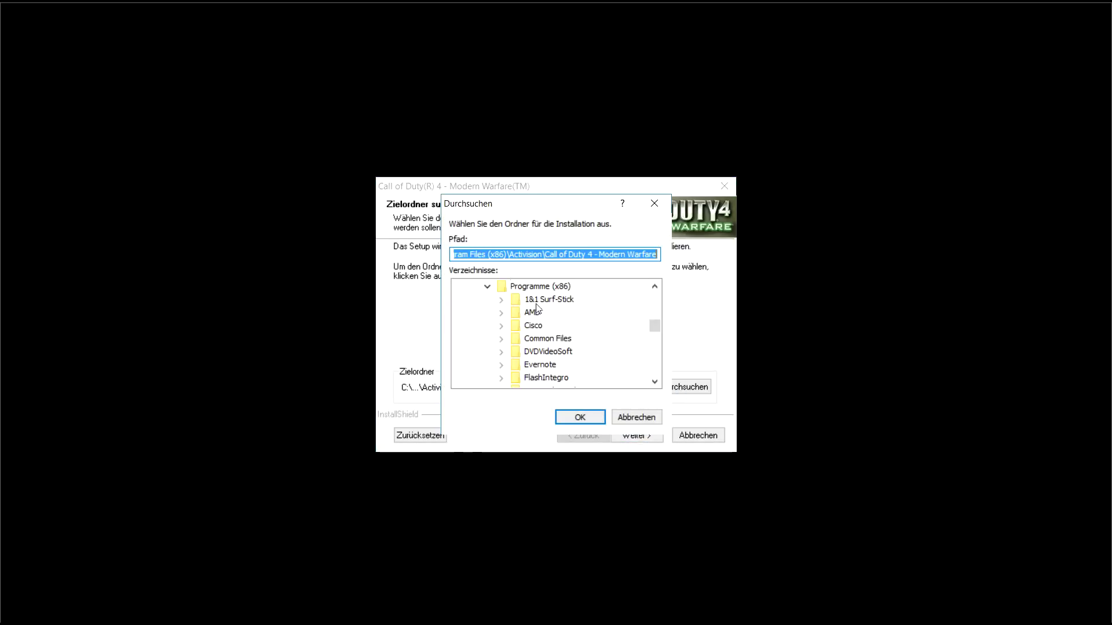
click(523, 299)
click(497, 252)
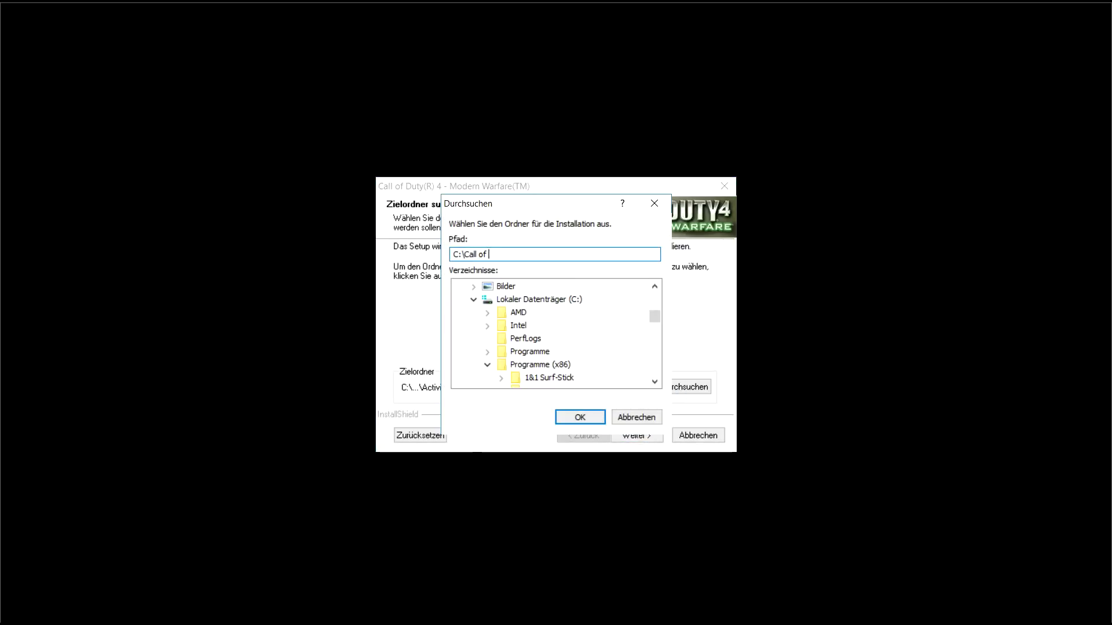
text(Call of Duty 4)
key(Return)
click(636, 435)
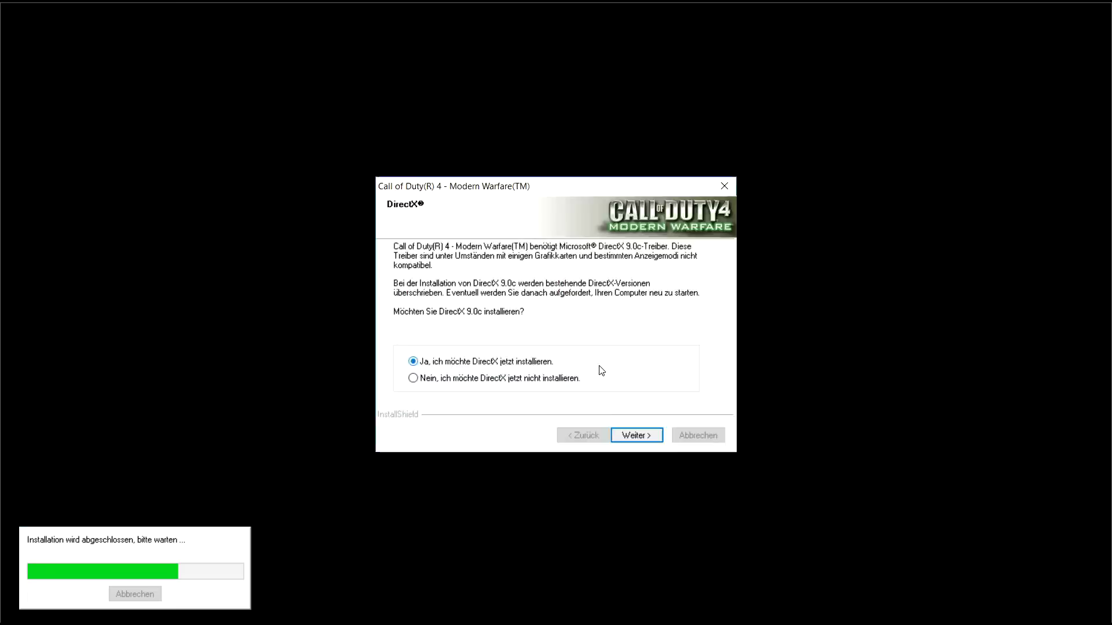
click(636, 435)
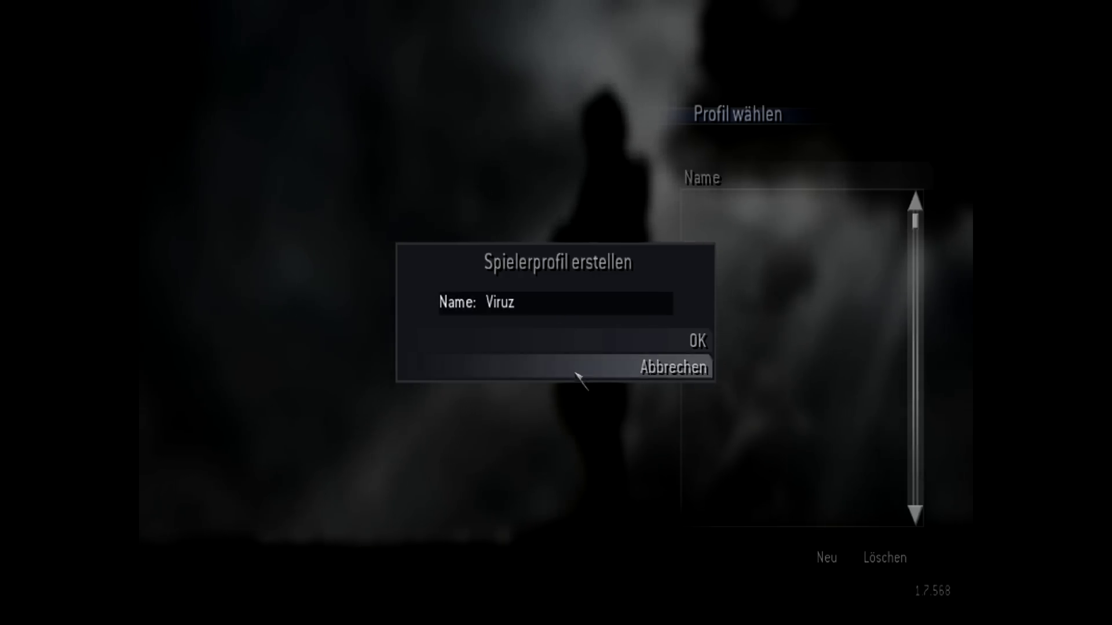
Create the player profile, then view and cancel the multiplayer code entry form
click(554, 334)
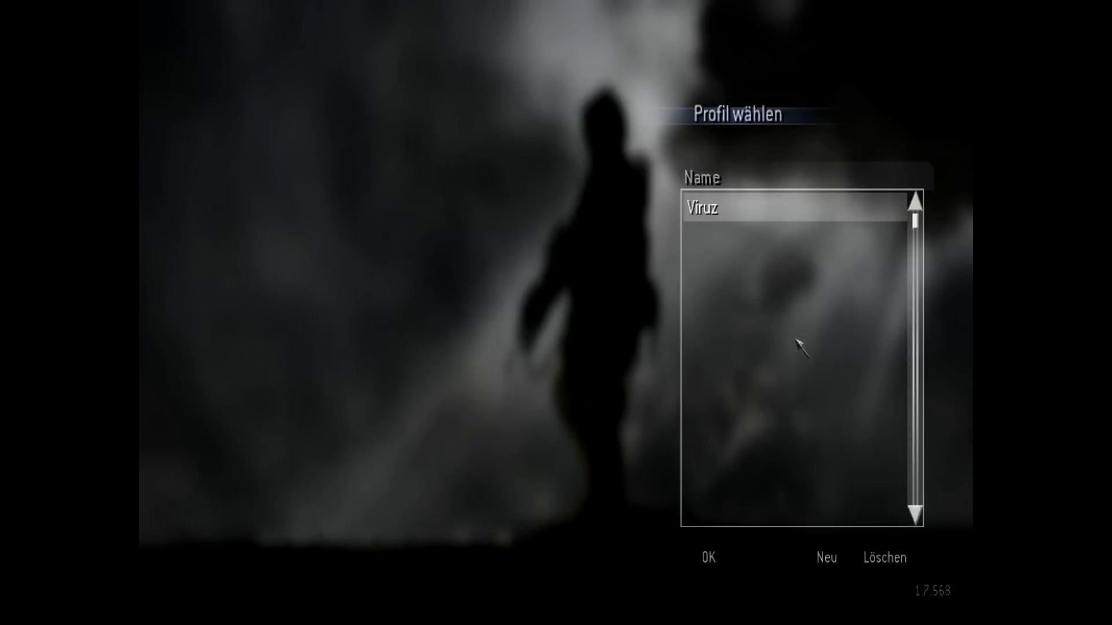
click(713, 559)
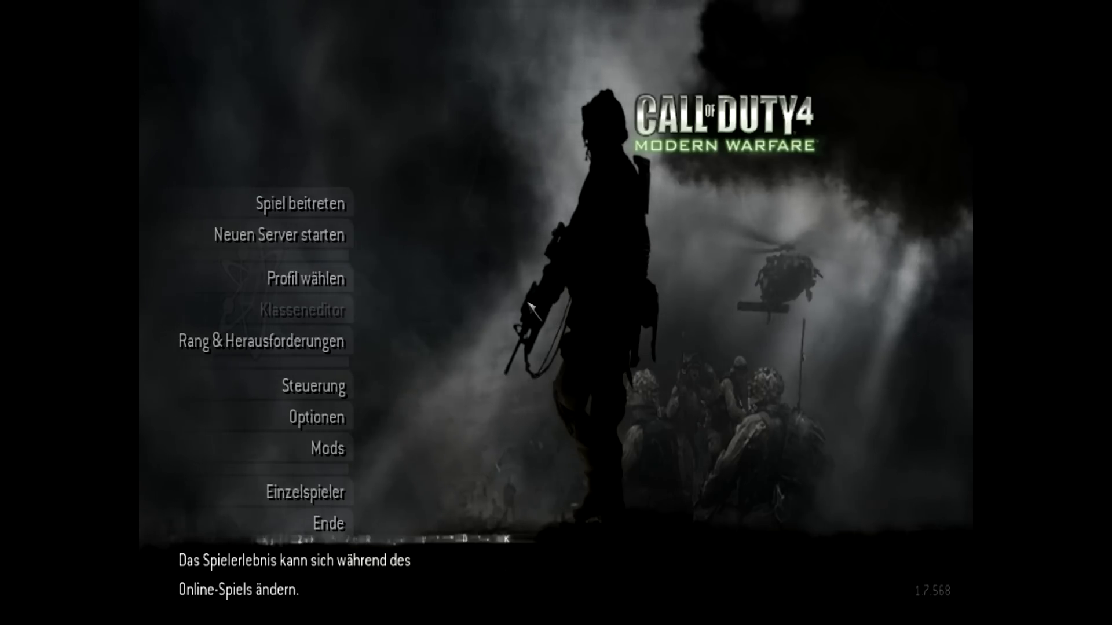
click(317, 418)
click(370, 216)
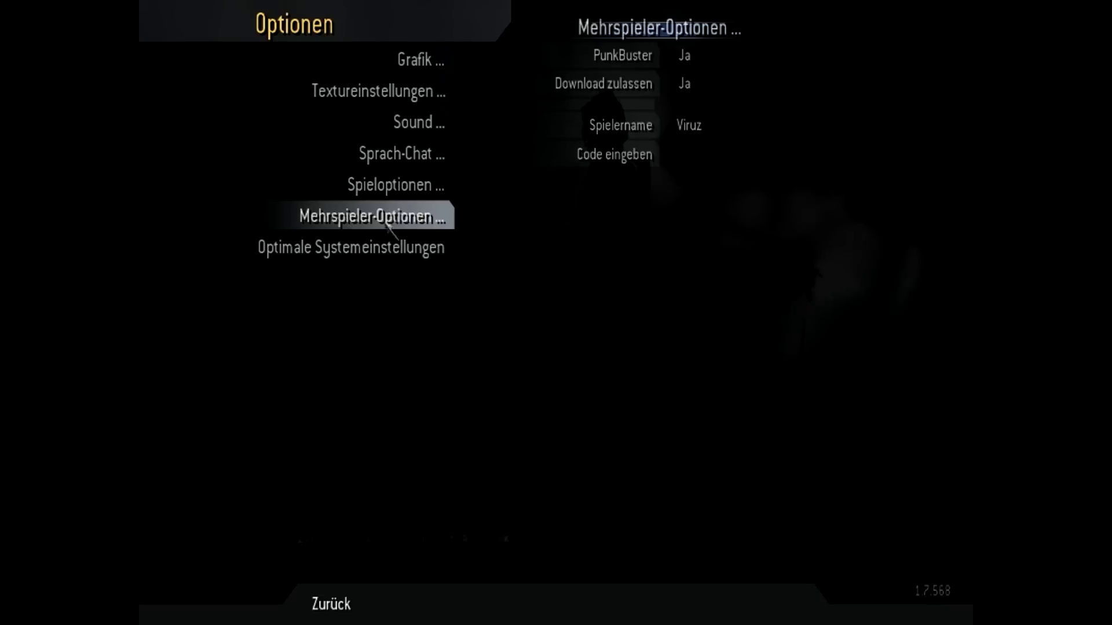
click(640, 152)
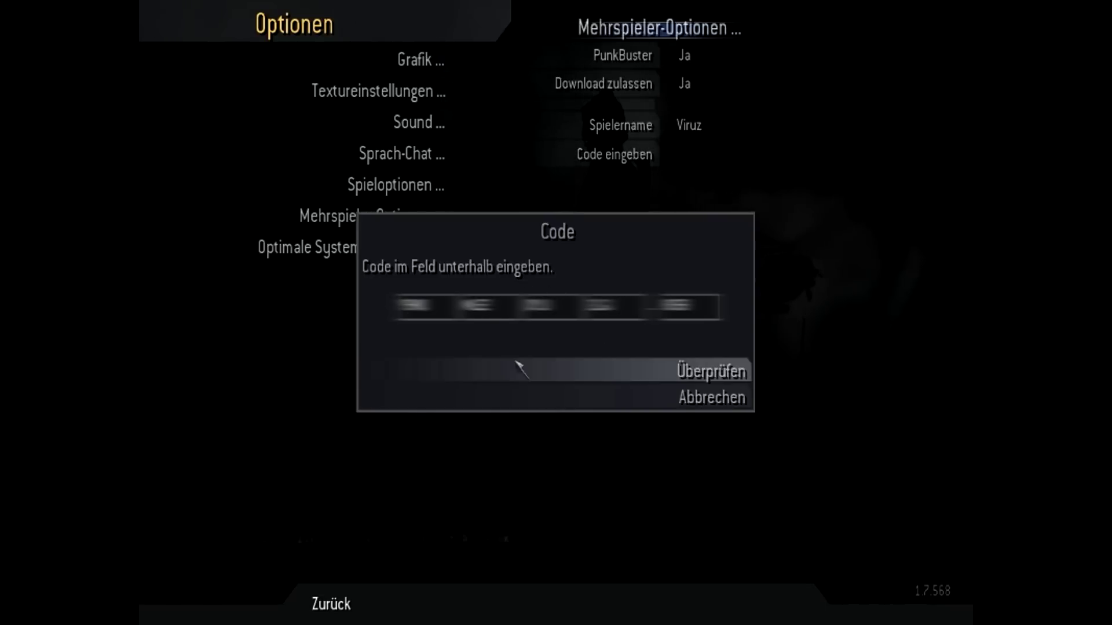
click(597, 403)
Return to the main menu and quit Call of Duty 4
click(331, 604)
click(256, 524)
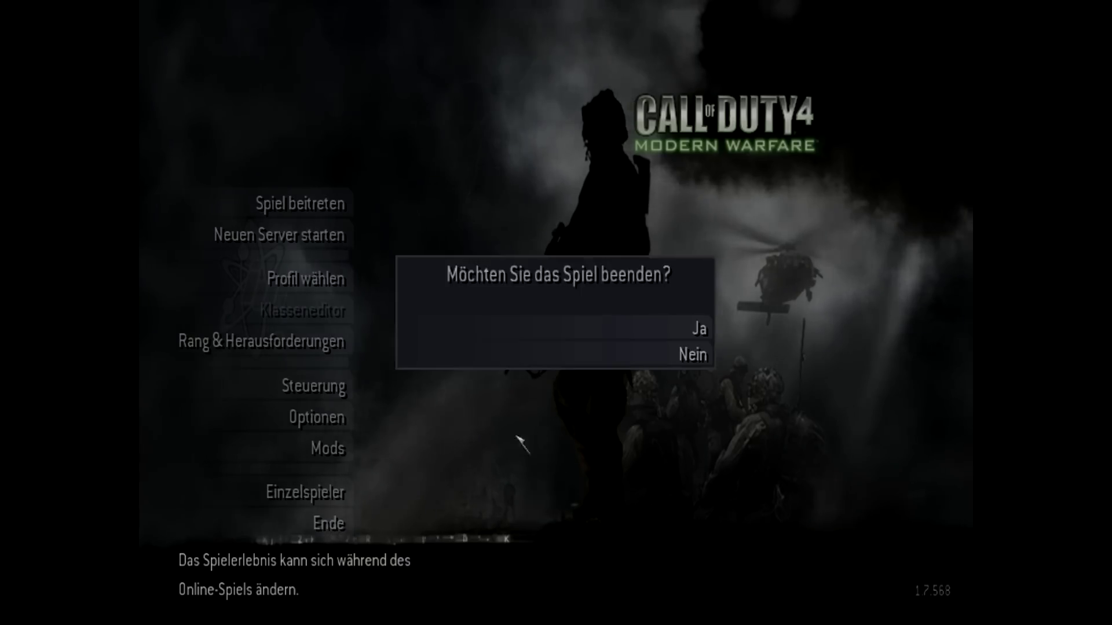
click(695, 324)
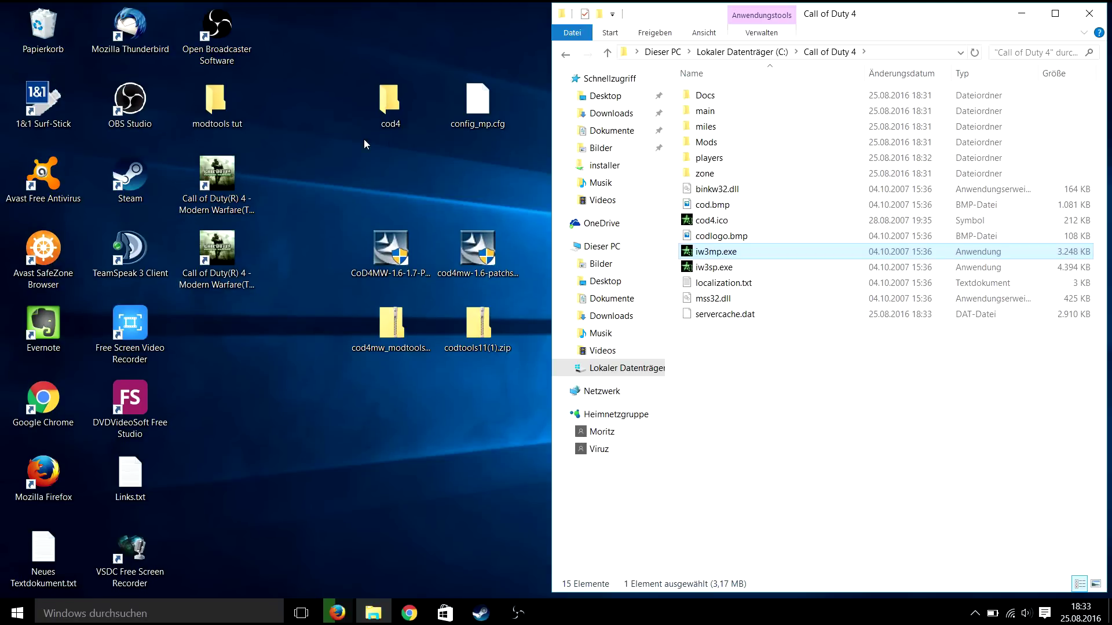
Replace the profile's config_mp.cfg in players\profiles with the desktop copy, then start the 1.7 patch setup
click(714, 159)
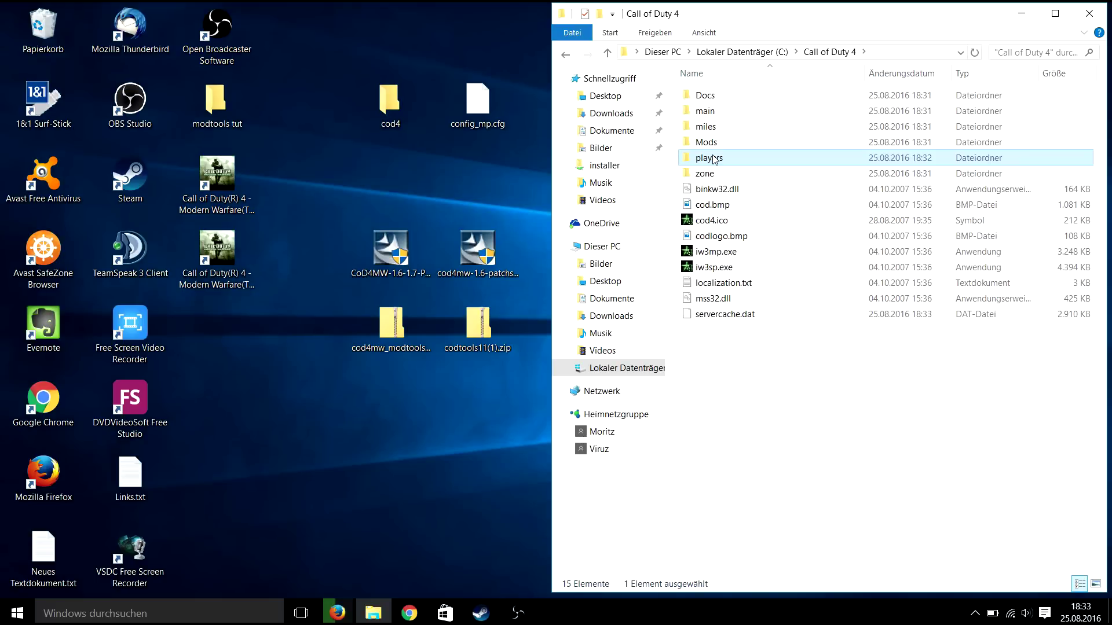
double_click(714, 159)
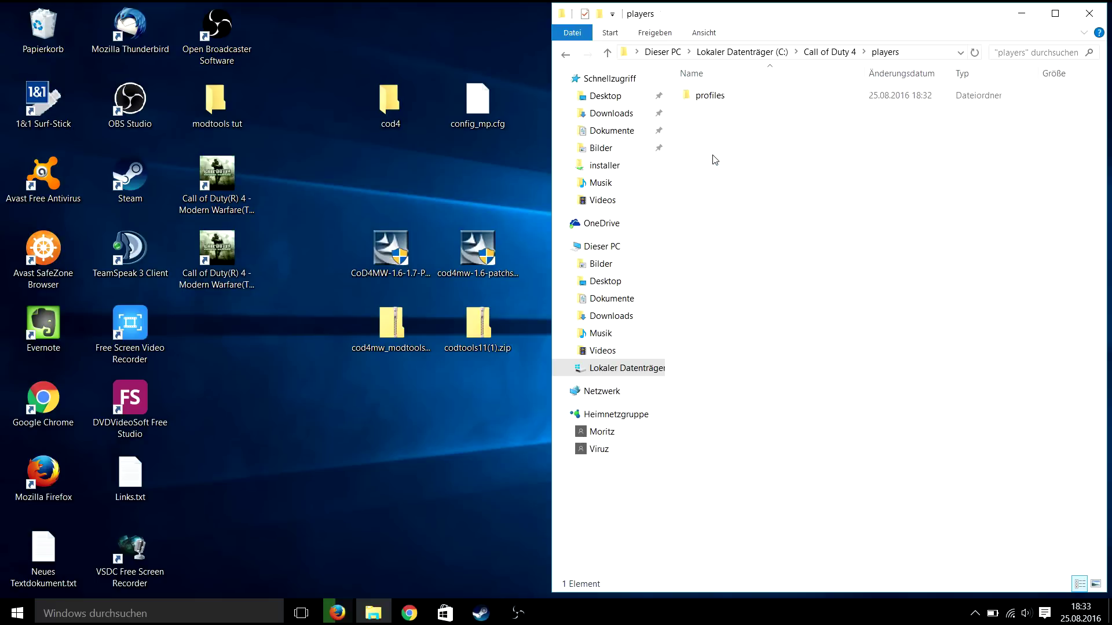
double_click(717, 96)
double_click(718, 95)
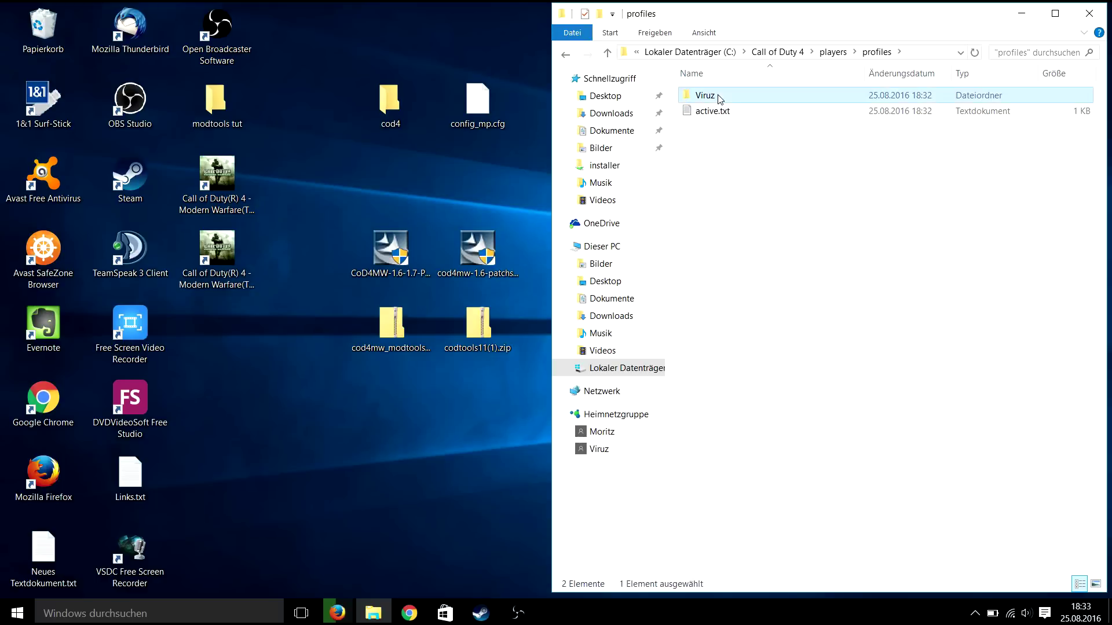
drag(457, 103, 582, 94)
click(682, 52)
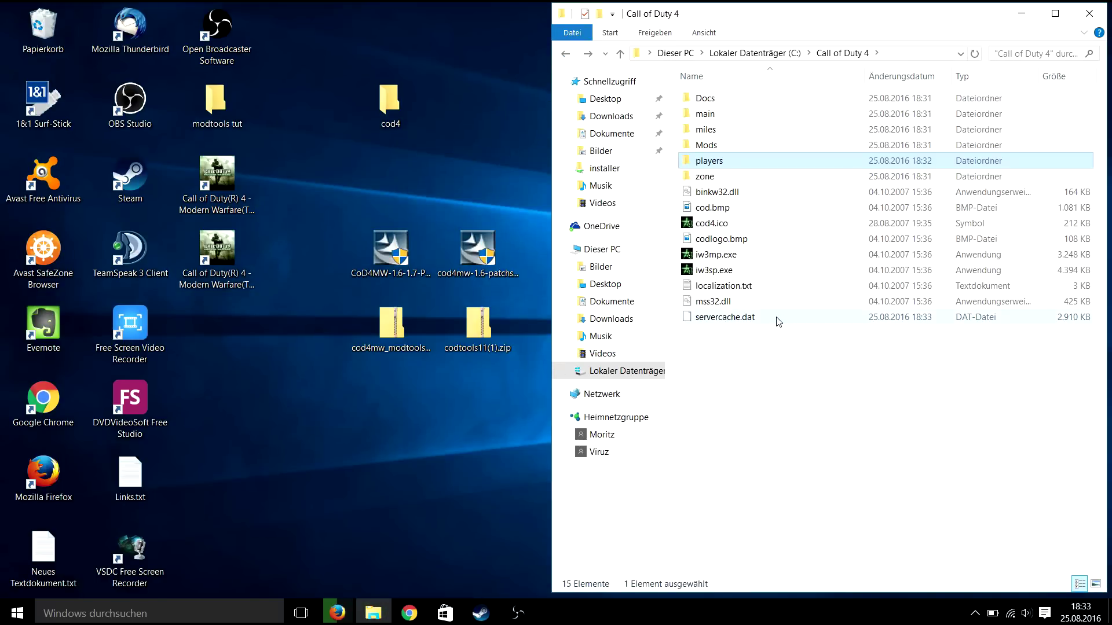
double_click(482, 243)
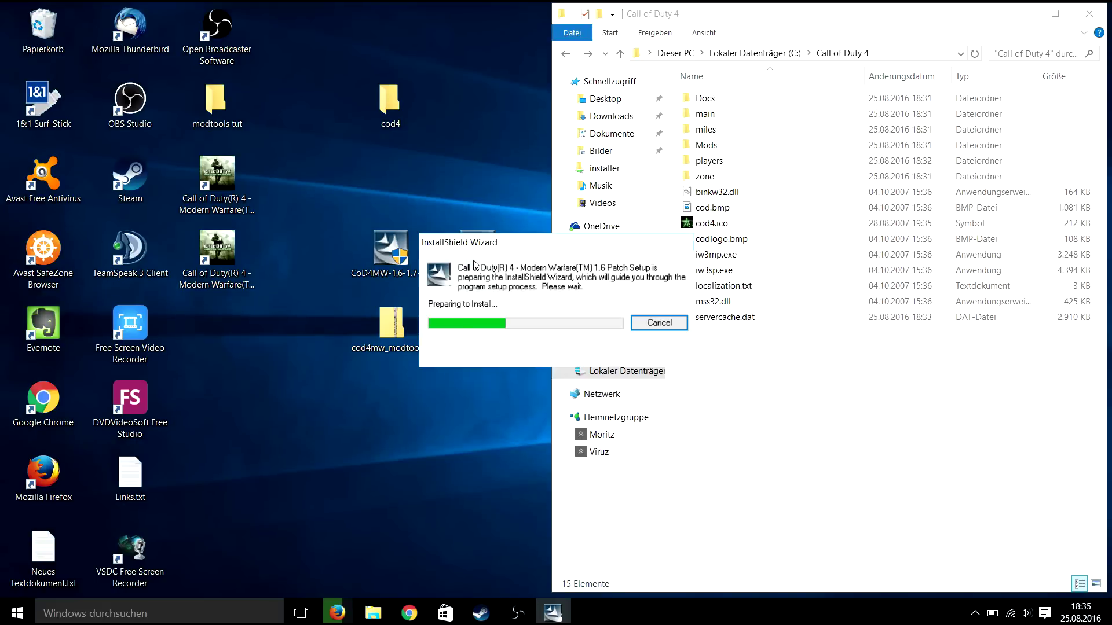
Advance the InstallShield wizard to apply the 1.7 patch
double_click(391, 255)
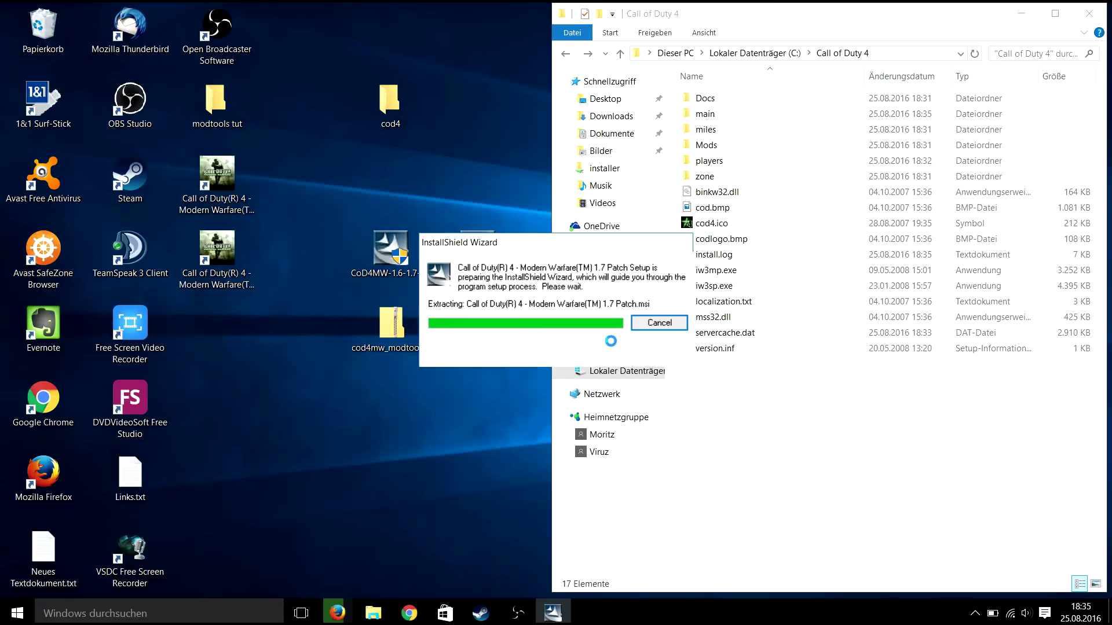
Extract all 18 entries of cod4mw_modtools_v1(1).zip into C:\Call of Duty 4, replacing existing files
click(392, 345)
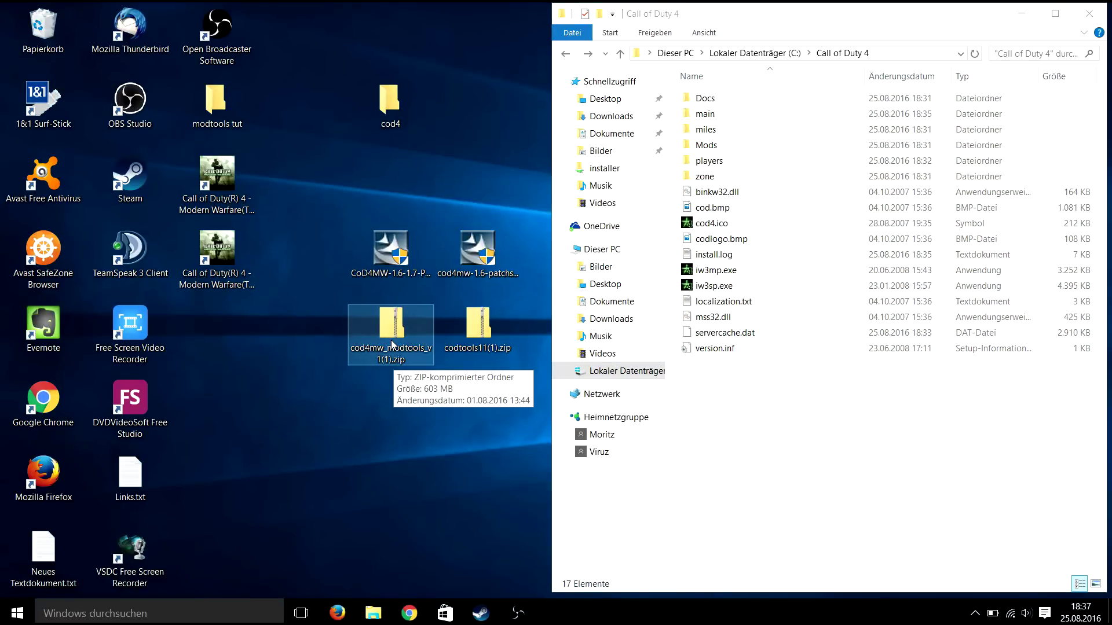
right_click(393, 344)
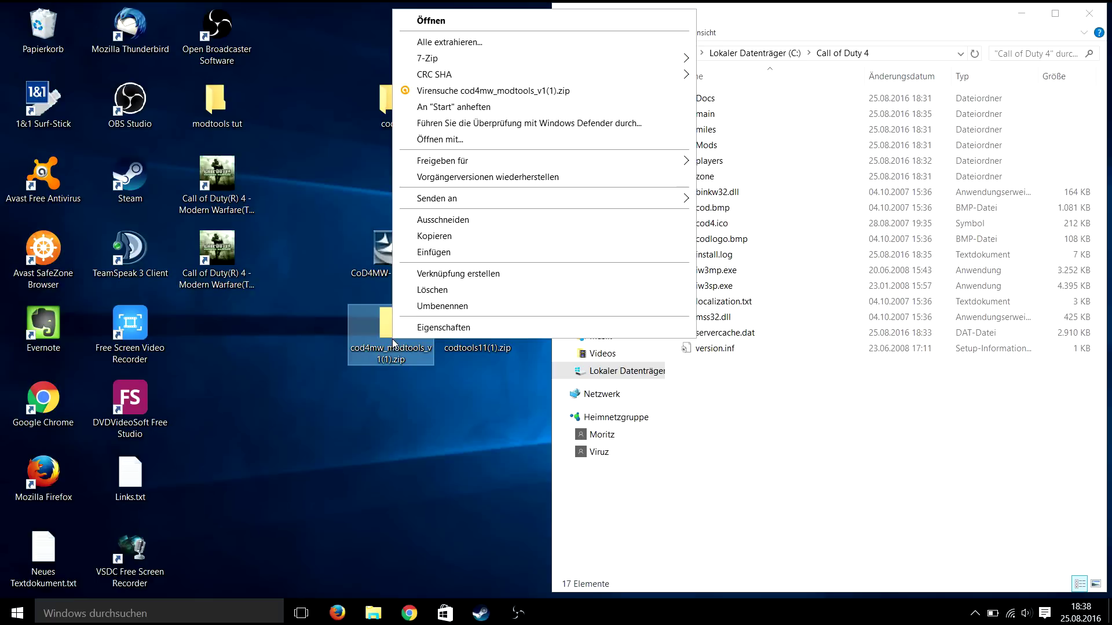
mouse_move(458, 60)
click(736, 61)
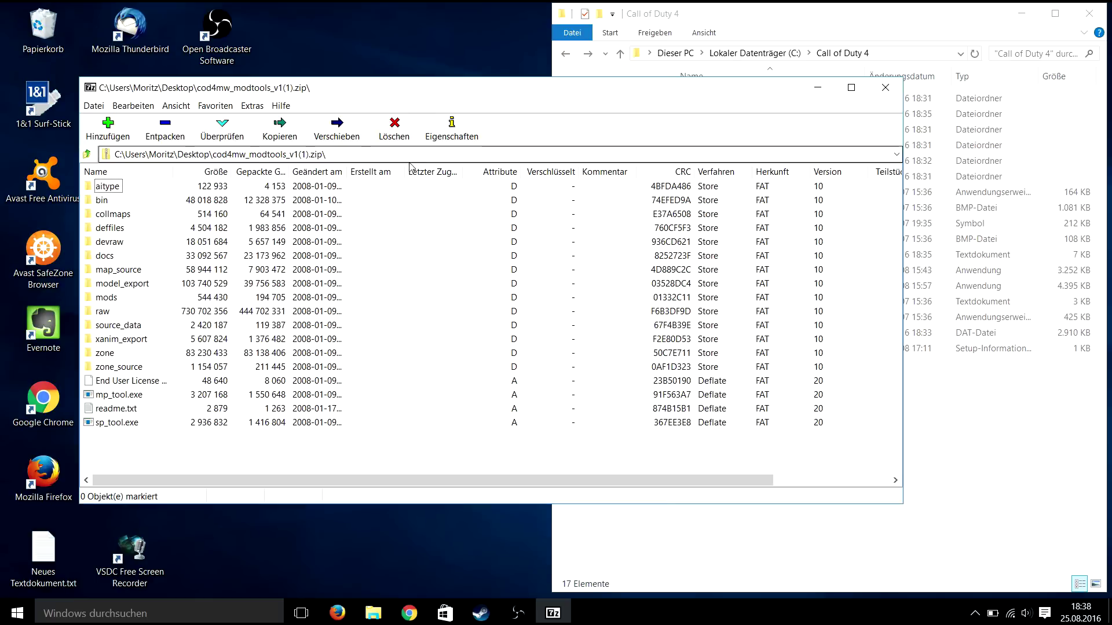
drag(373, 78, 3, 85)
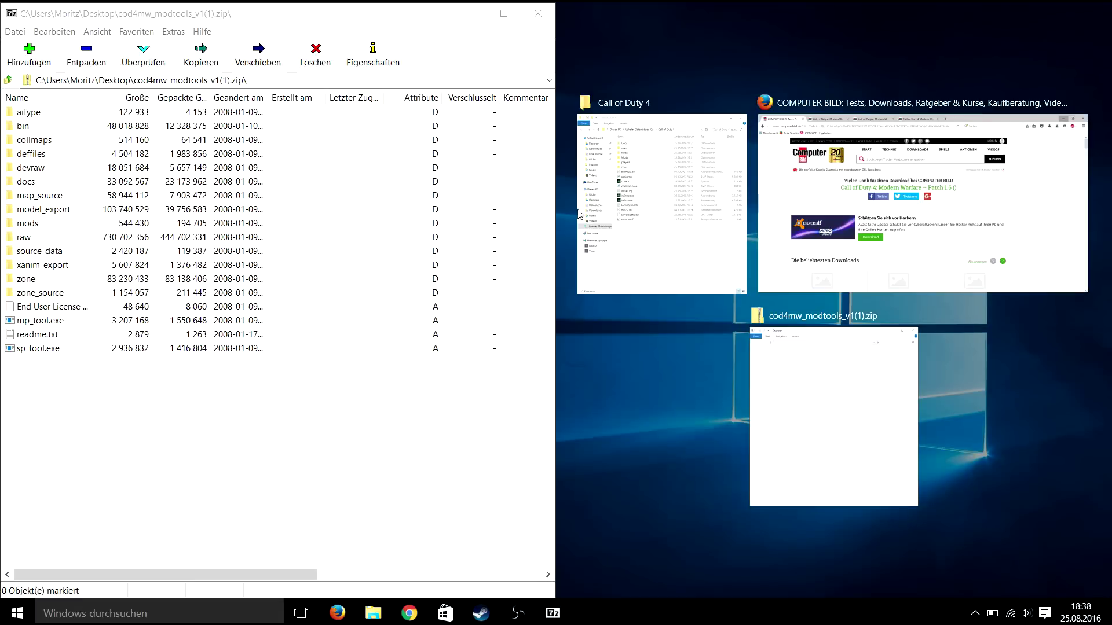
click(658, 197)
drag(52, 379, 740, 406)
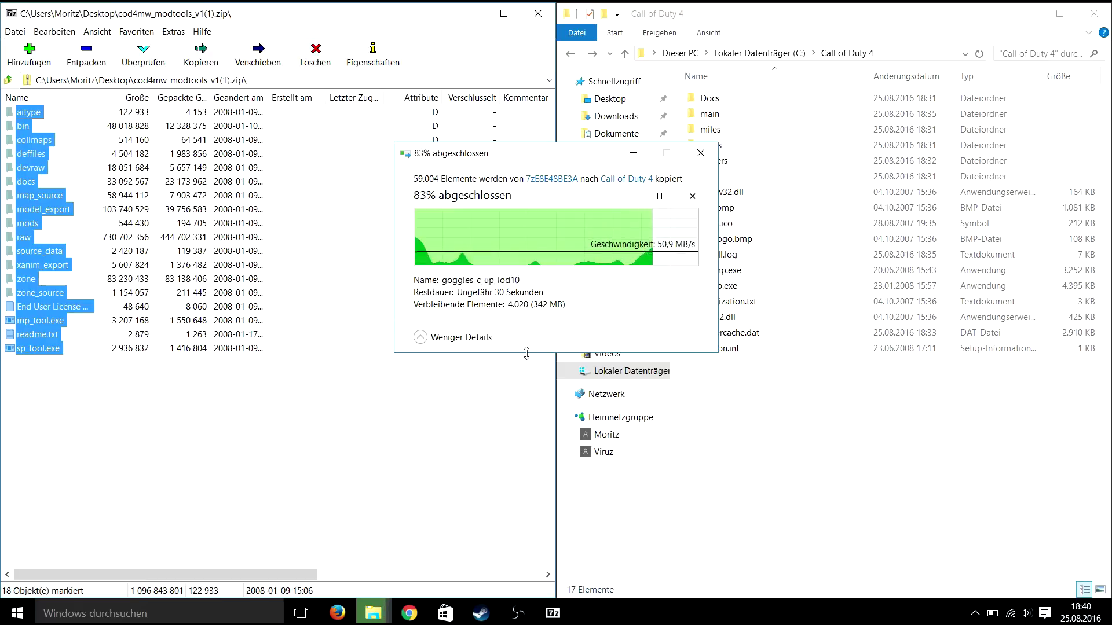
click(463, 249)
right_click(478, 325)
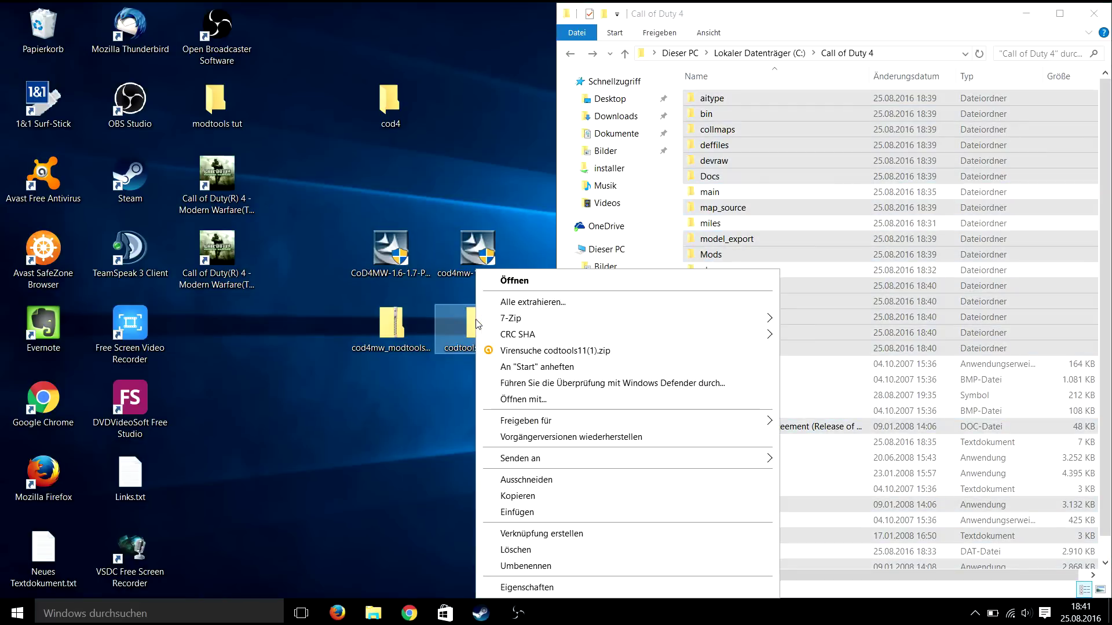
Copy the bin folder from codtools11(1).zip into Call of Duty 4, overwriting files, then close 7-Zip
mouse_move(511, 318)
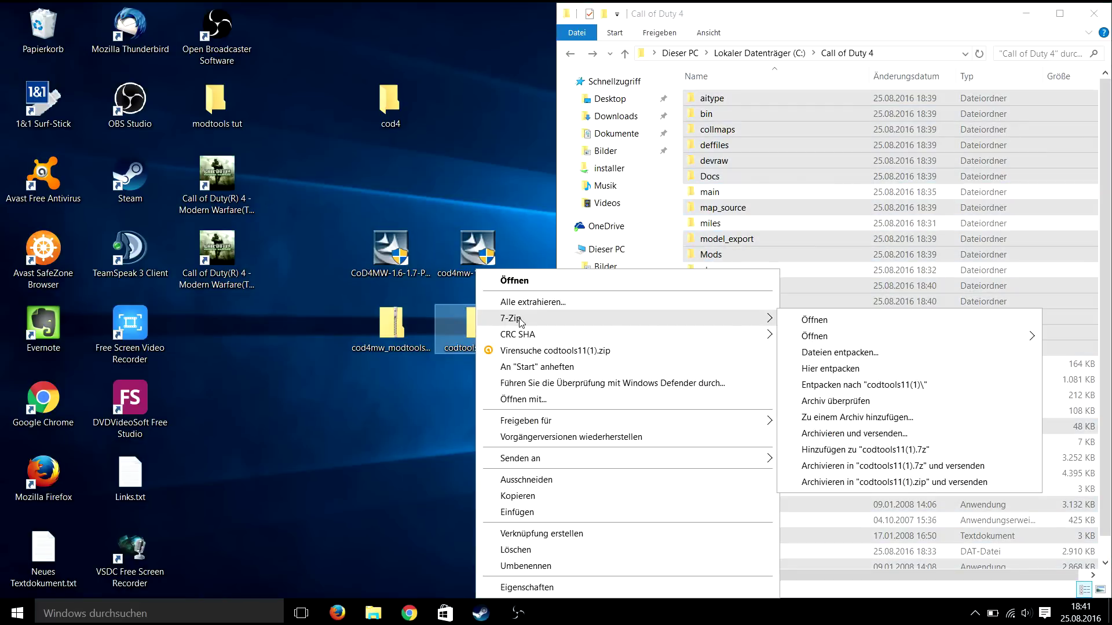
click(822, 320)
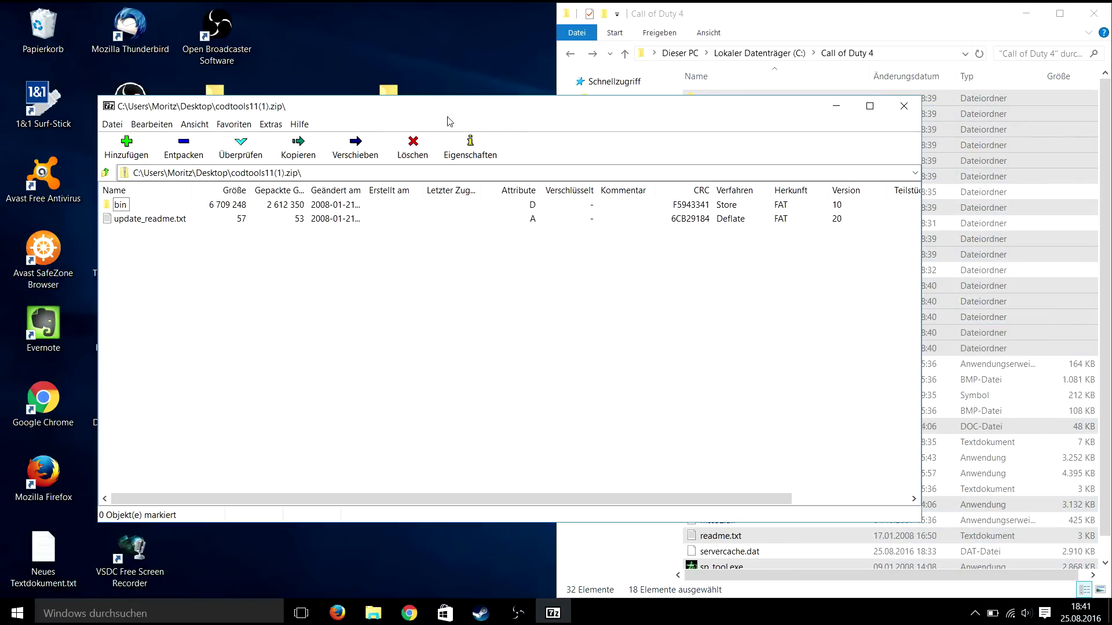
key(super+Left)
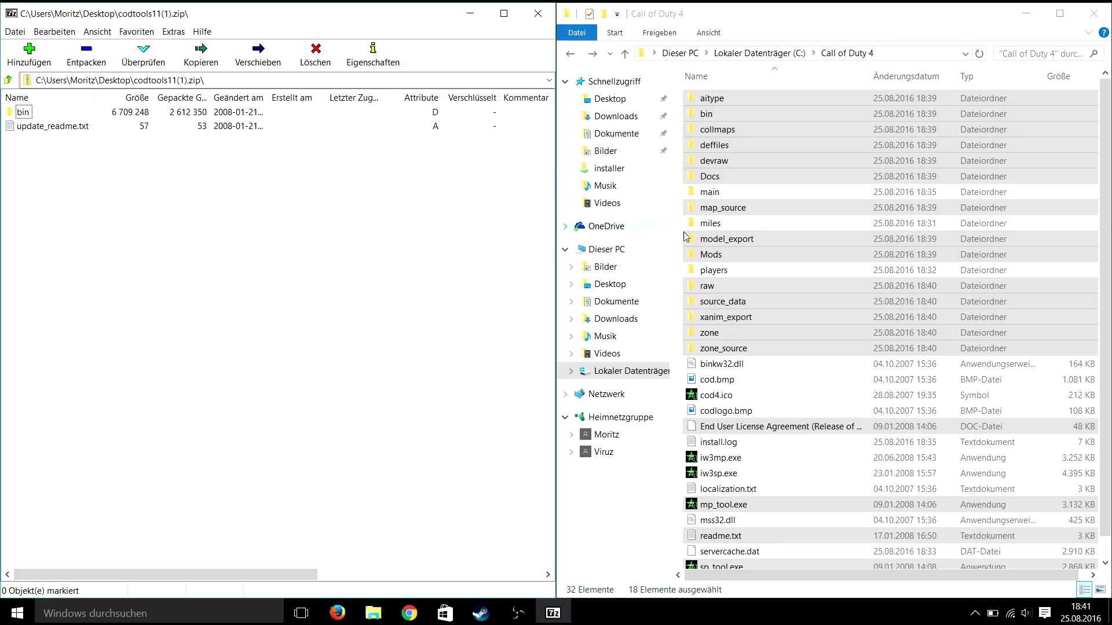
scroll(783, 280, down, 1)
click(22, 111)
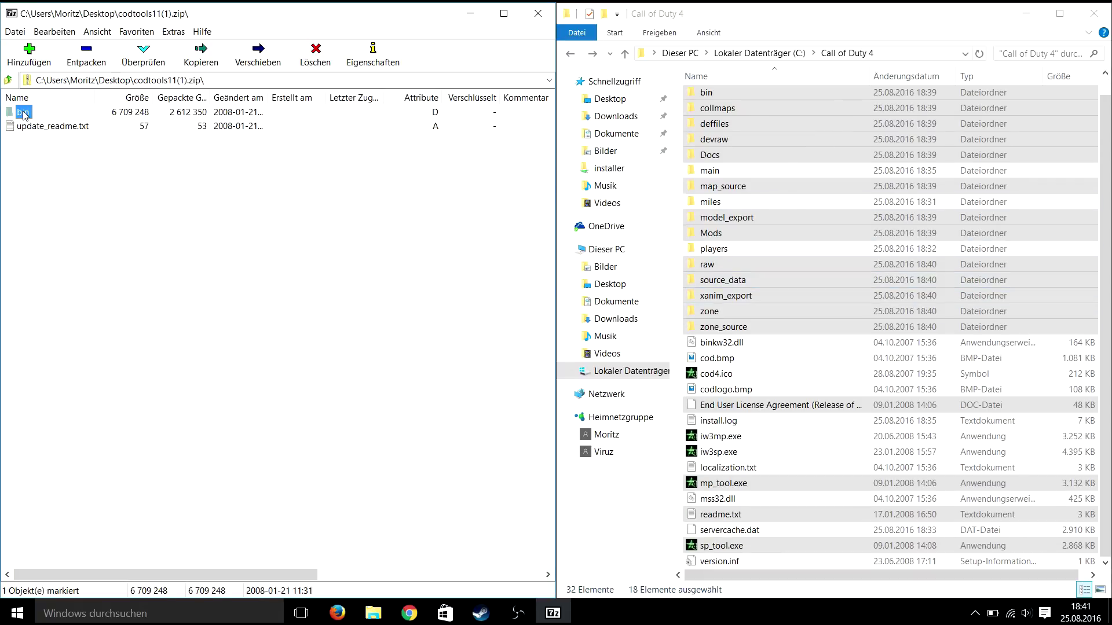
drag(24, 115, 1025, 384)
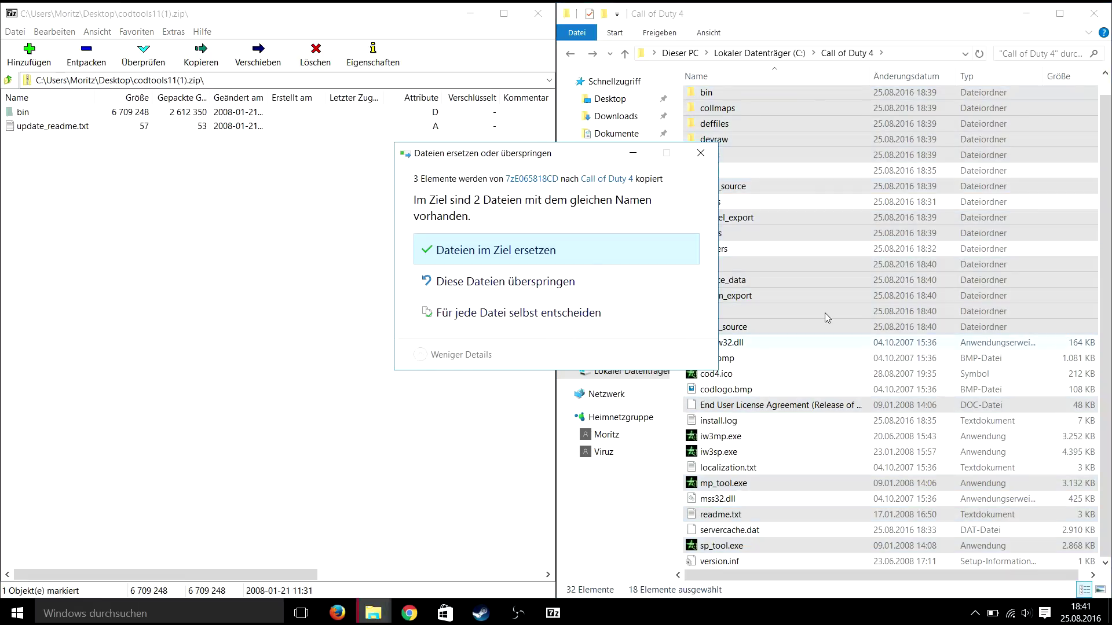
click(506, 250)
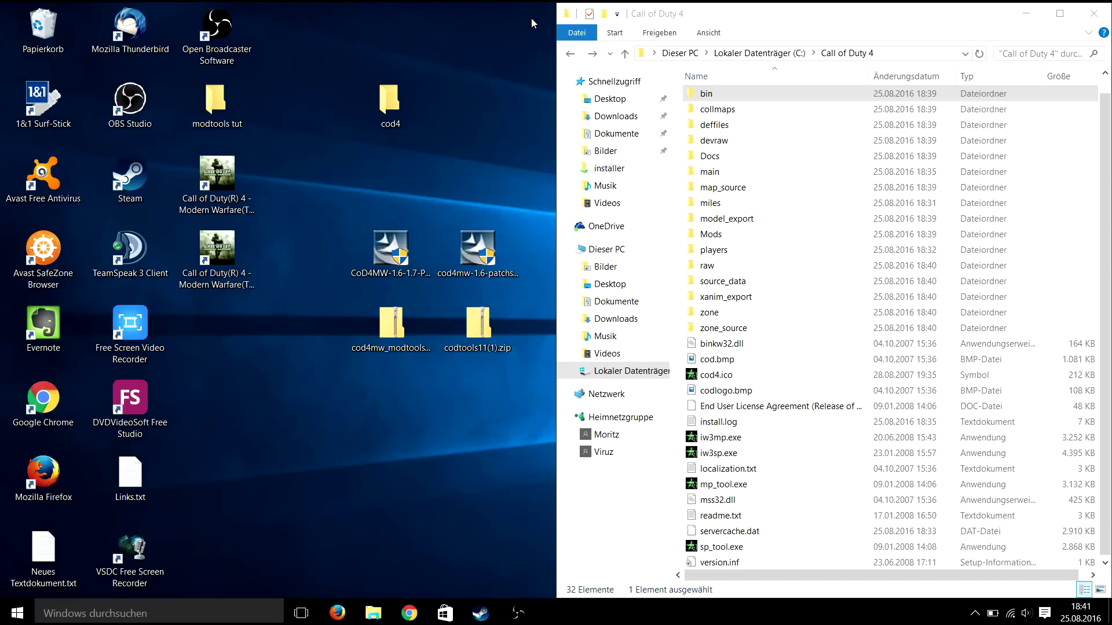
click(538, 13)
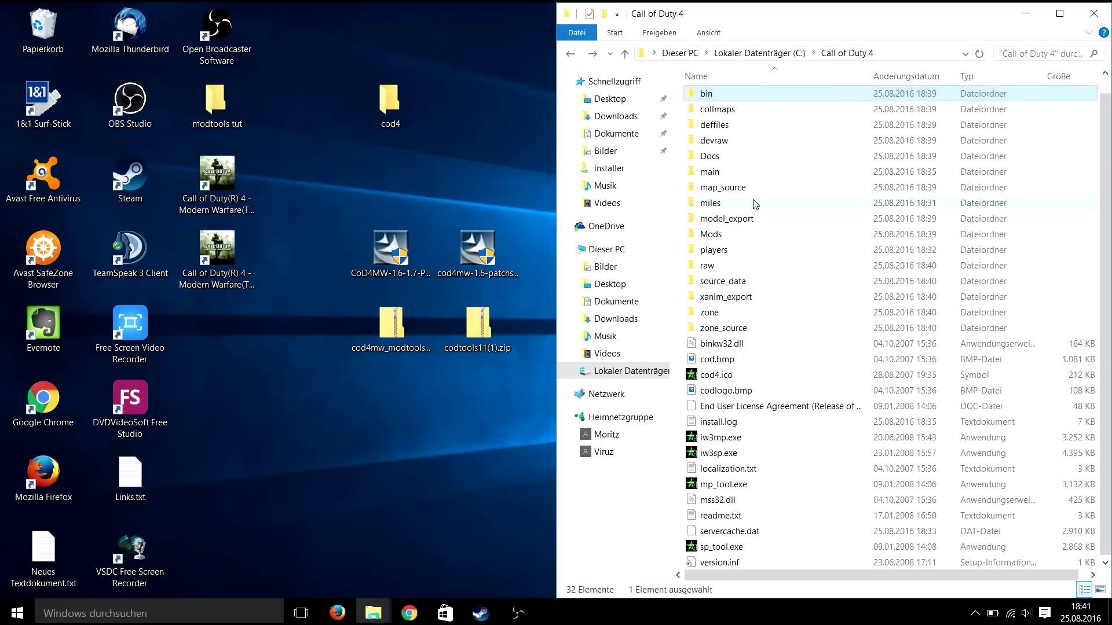
Open Call of Duty 4\bin and launch asset_manager.exe
drag(1105, 108, 1106, 137)
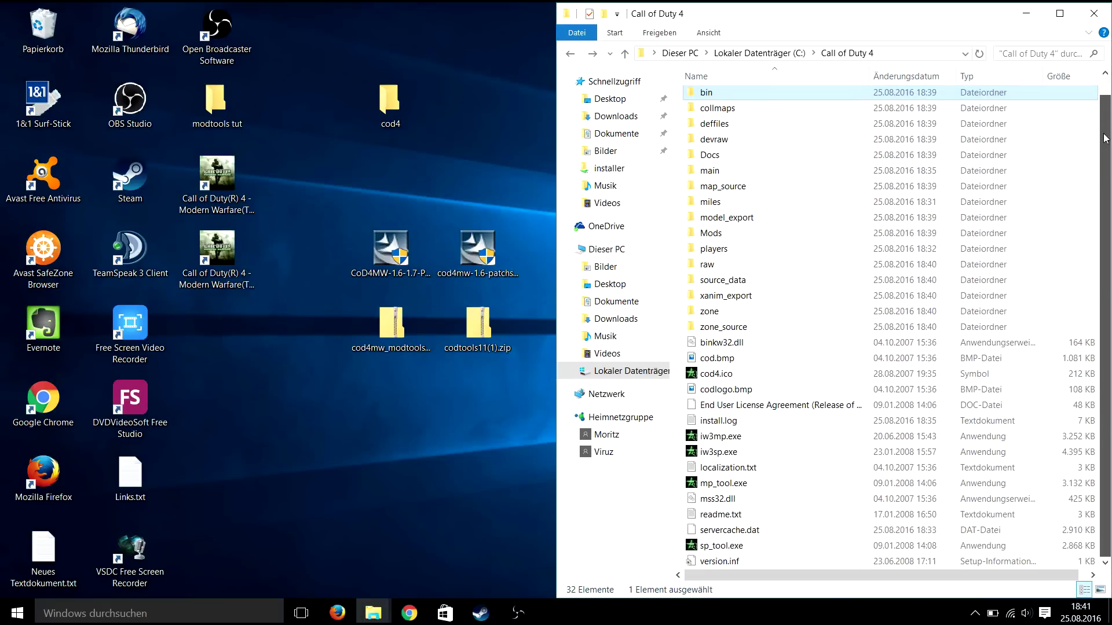
scroll(1108, 137, up, 1)
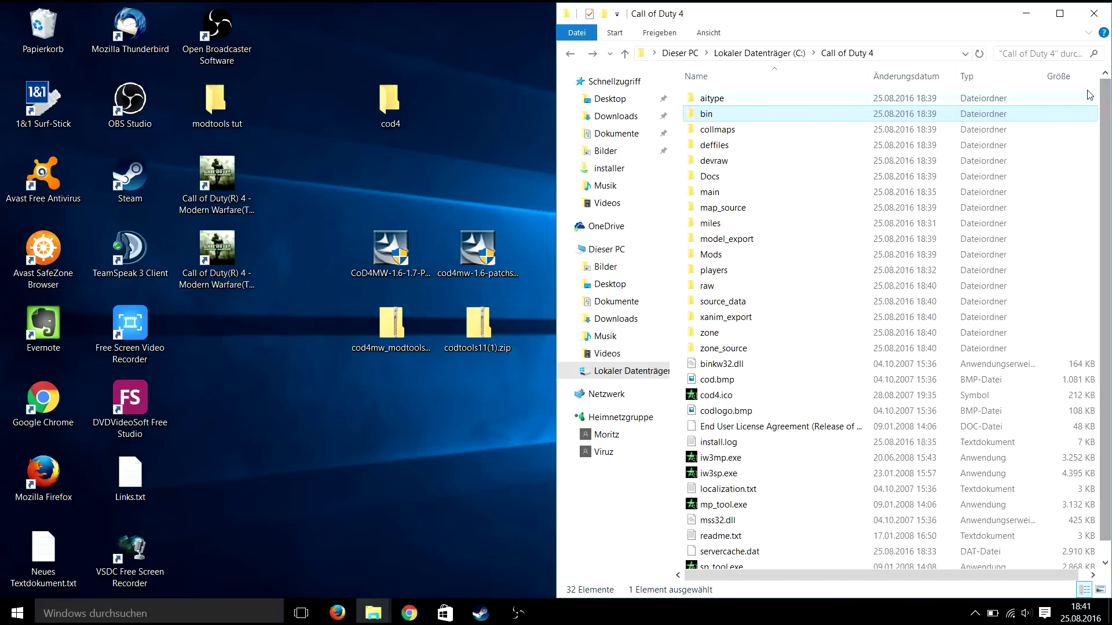
double_click(729, 118)
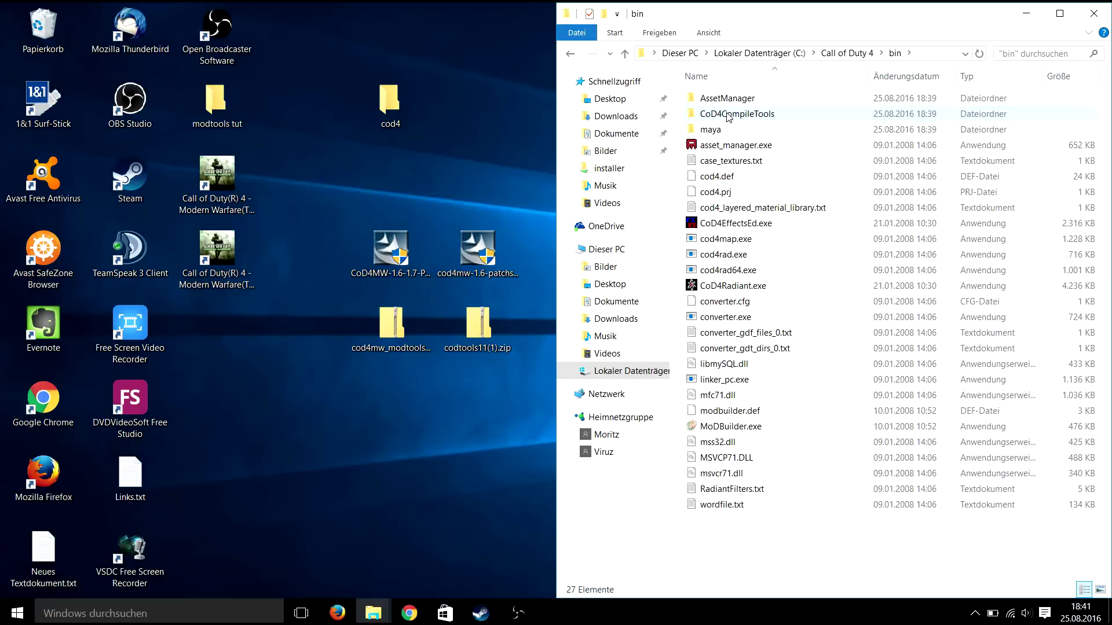
double_click(727, 146)
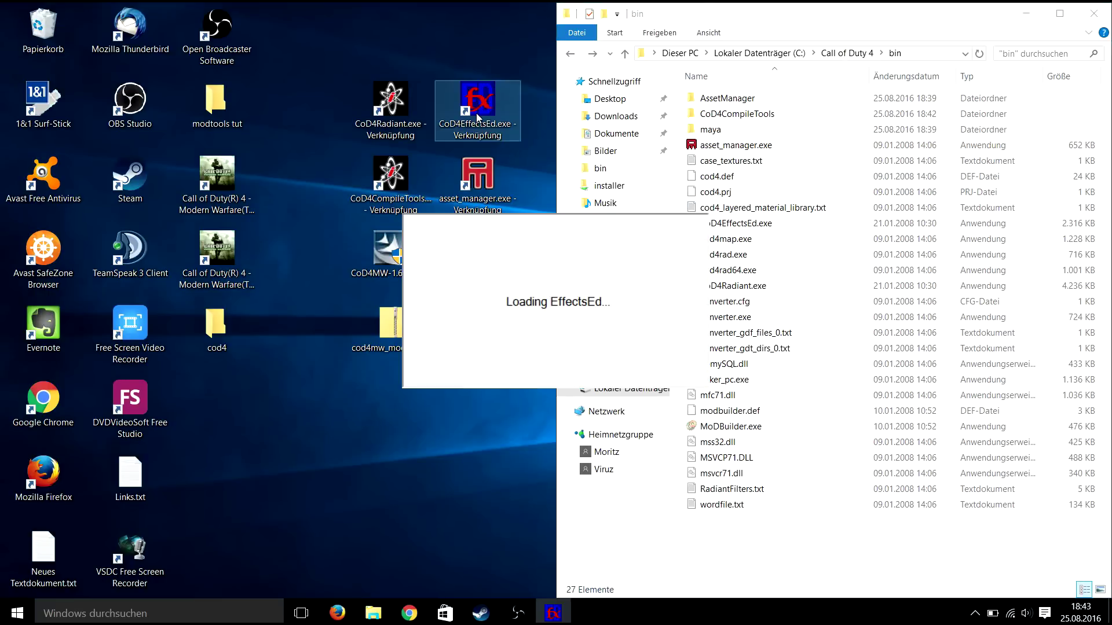
Confirm the default game path, open cod4.prj in CoD4Radiant, and view Compile Tools' Level Compiling tab
click(126, 149)
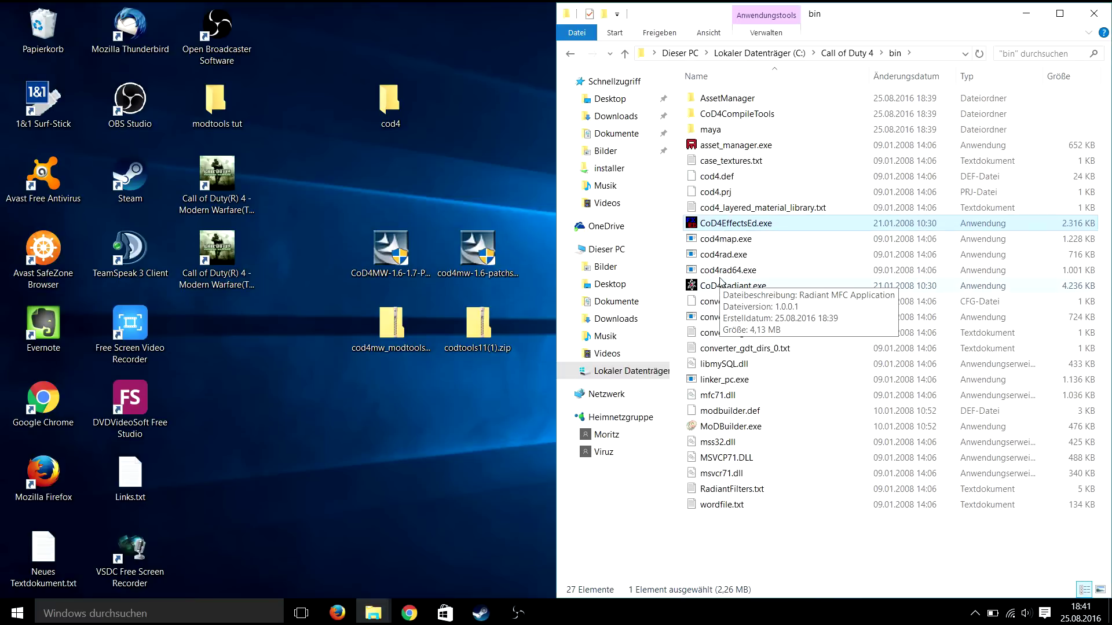
double_click(720, 288)
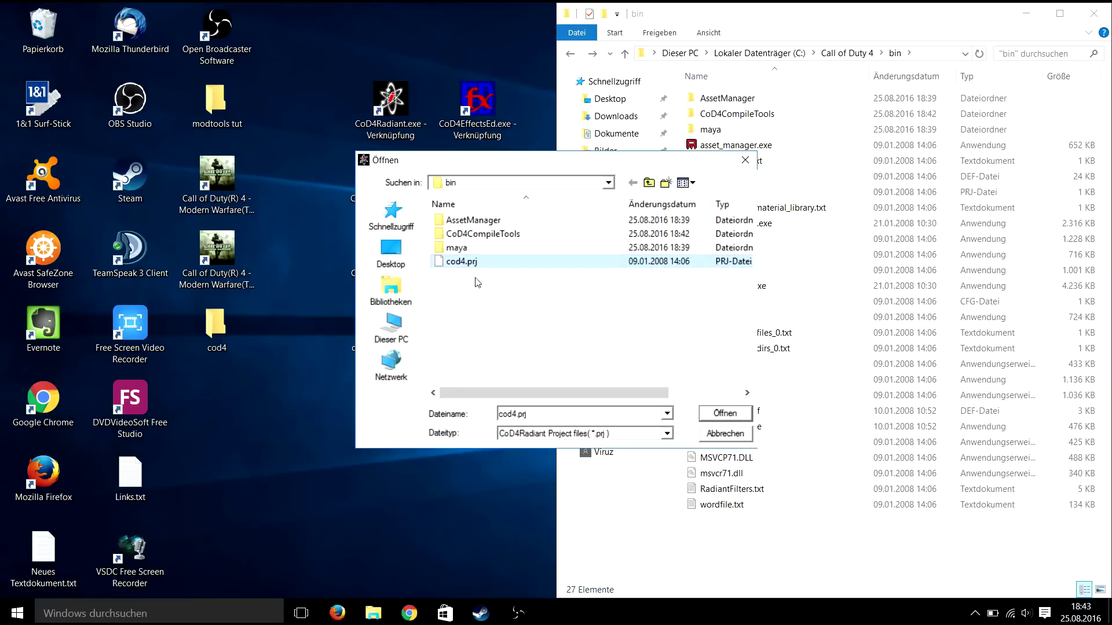
click(710, 414)
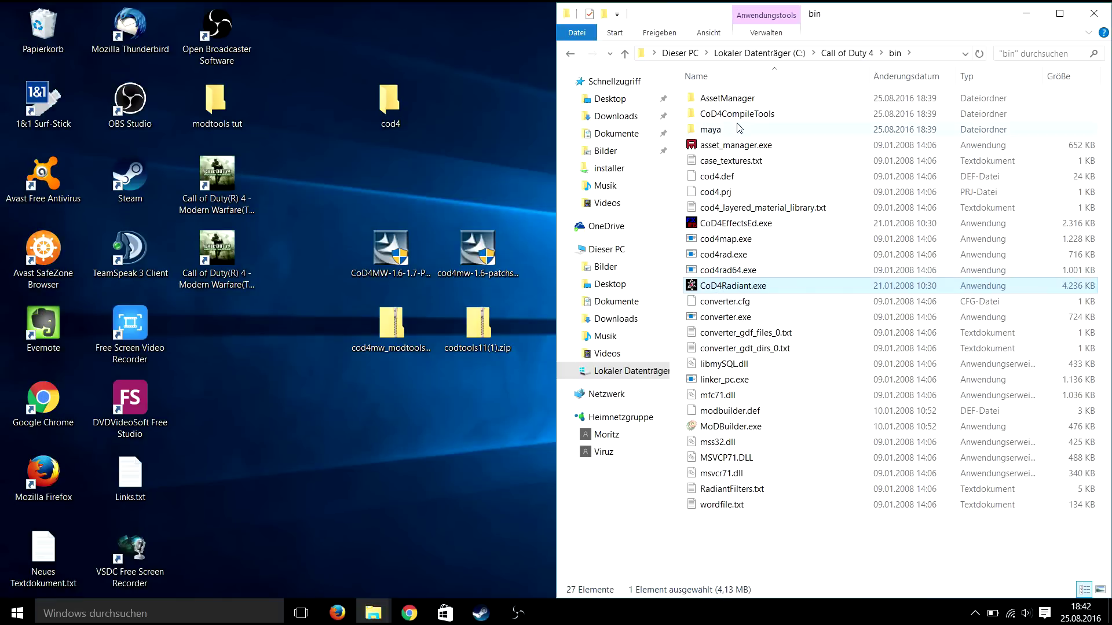
click(737, 113)
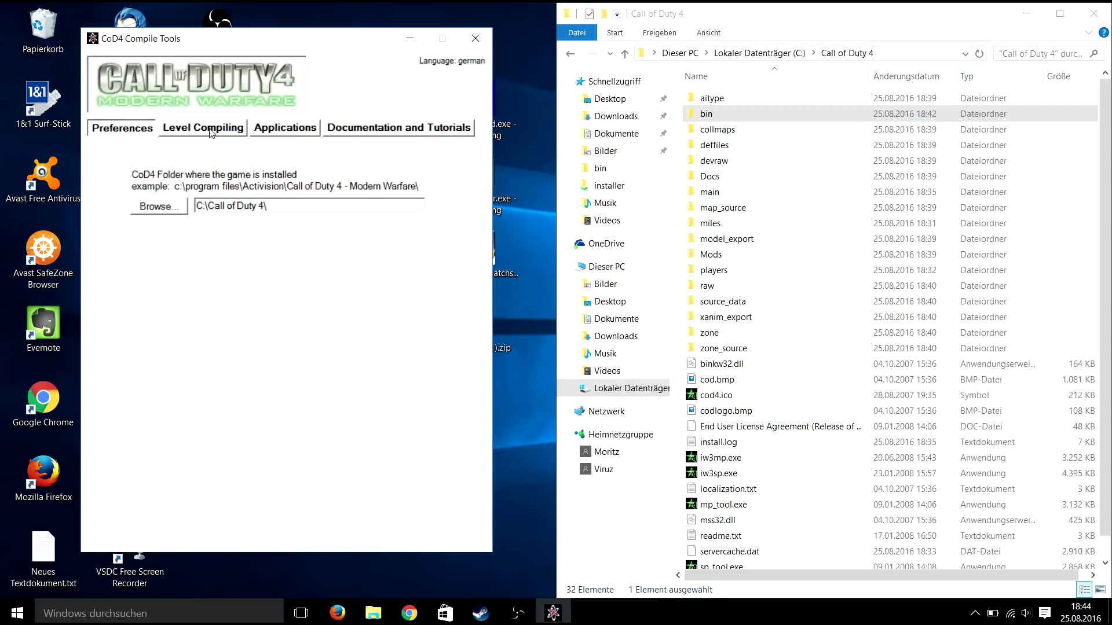
click(211, 130)
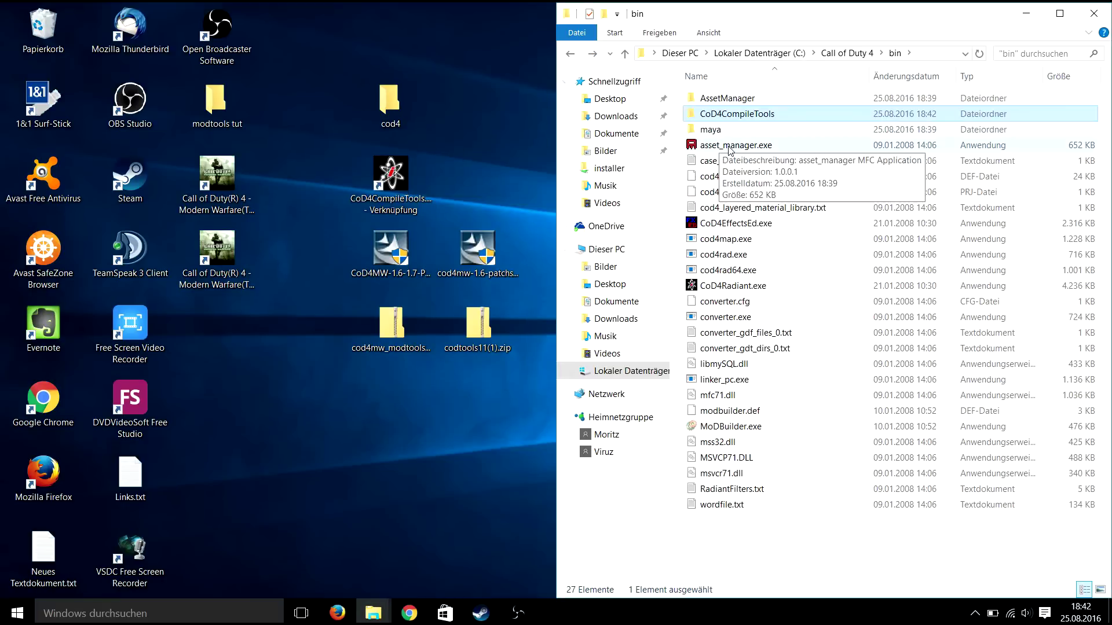
Create shortcuts to asset_manager.exe, CoD4EffectsEd.exe and CoD4Radiant.exe from bin and place them on the desktop
click(735, 144)
drag(747, 161, 472, 171)
right_click(738, 223)
click(805, 524)
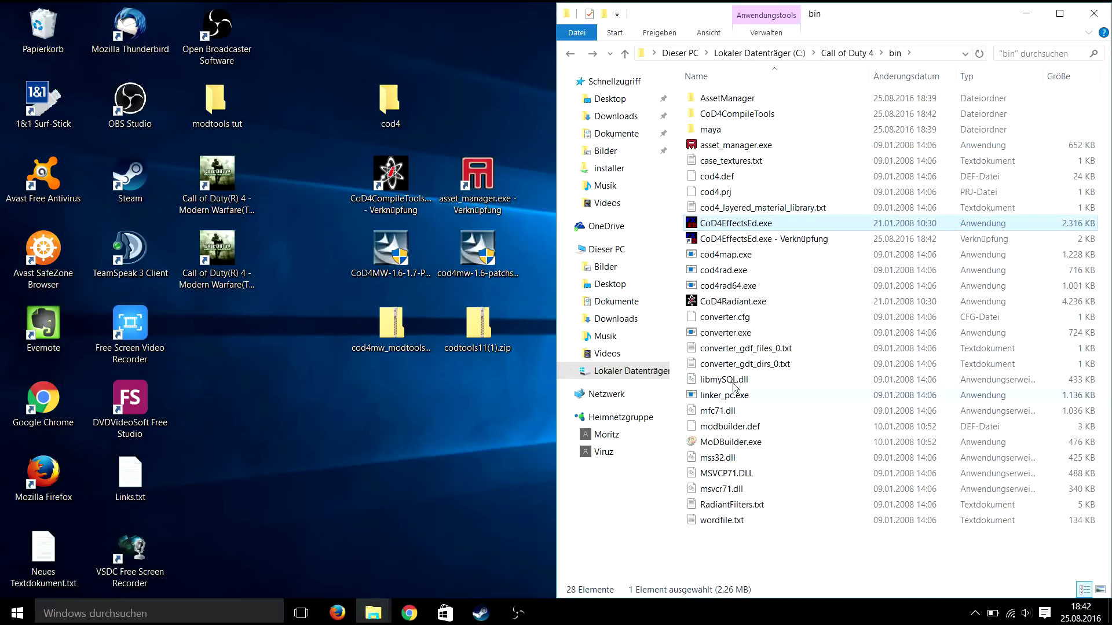
drag(747, 239, 469, 128)
drag(389, 108, 323, 346)
right_click(731, 285)
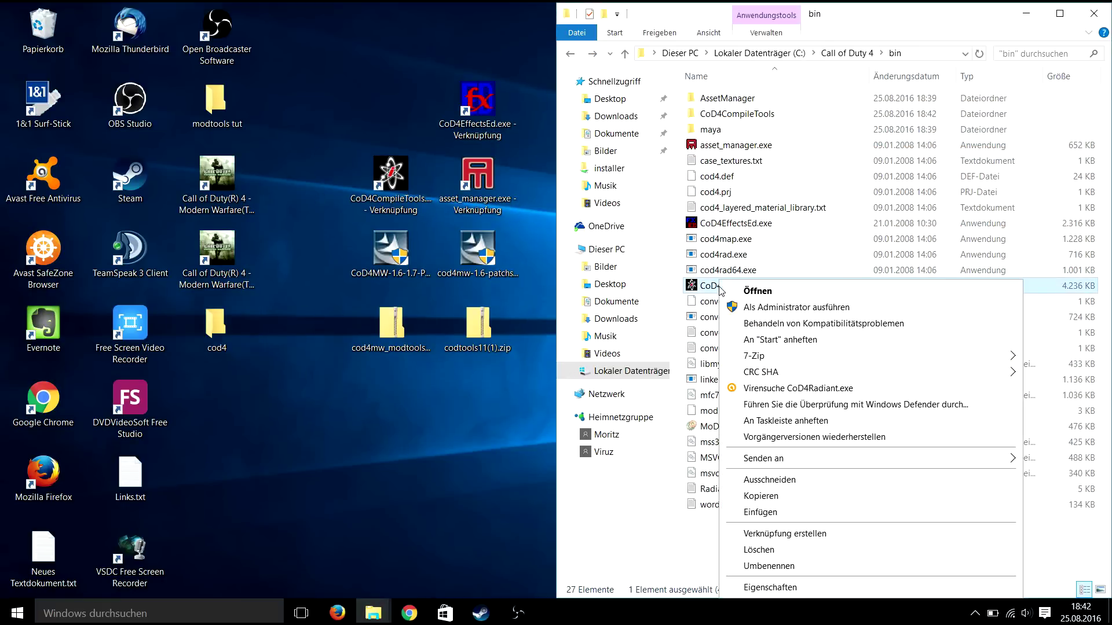
click(776, 523)
drag(747, 301, 397, 132)
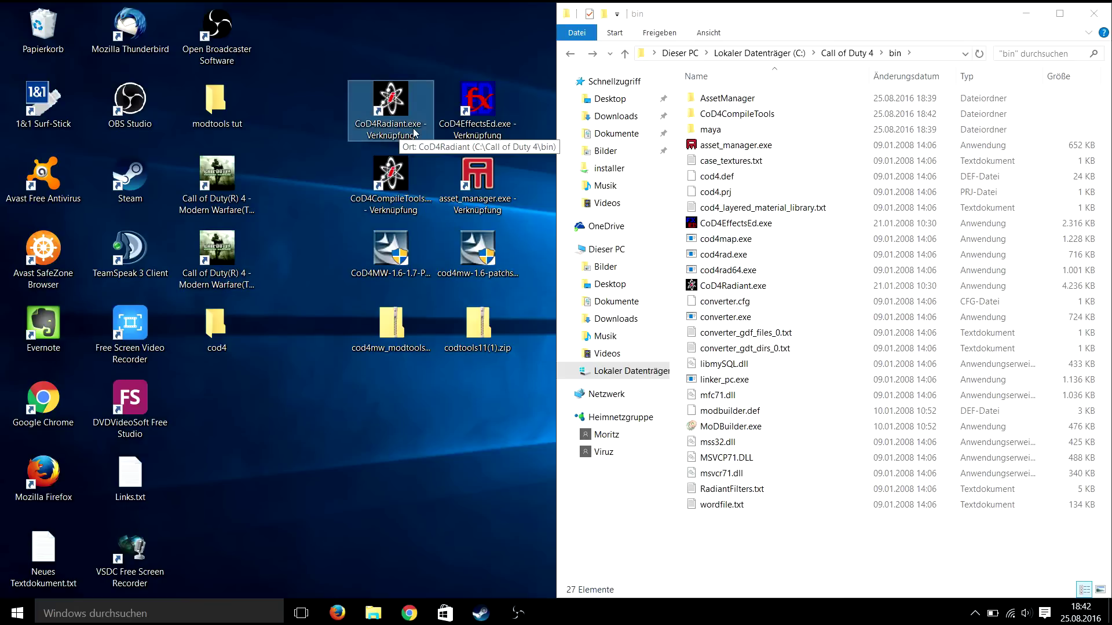